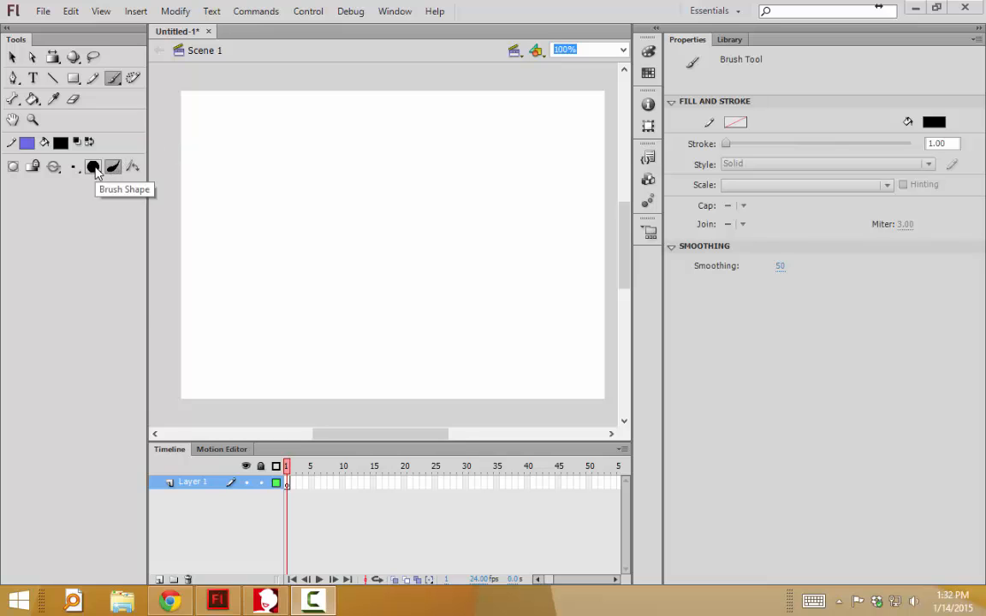
Step: Choose a small round brush size and draw the trash can's lid outline in black
left_click(94, 171)
left_click(124, 168)
left_click(73, 166)
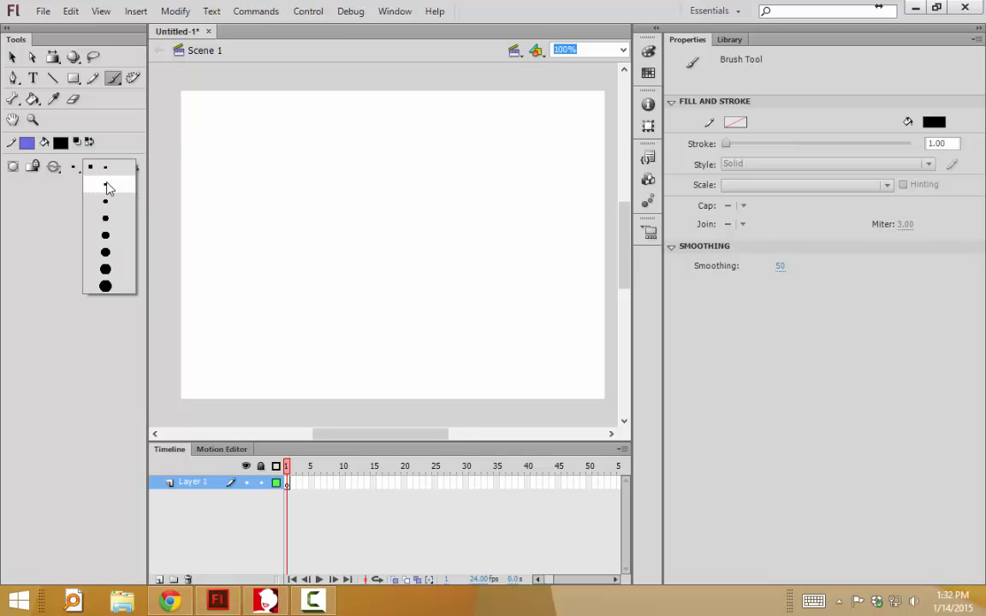
left_click(107, 186)
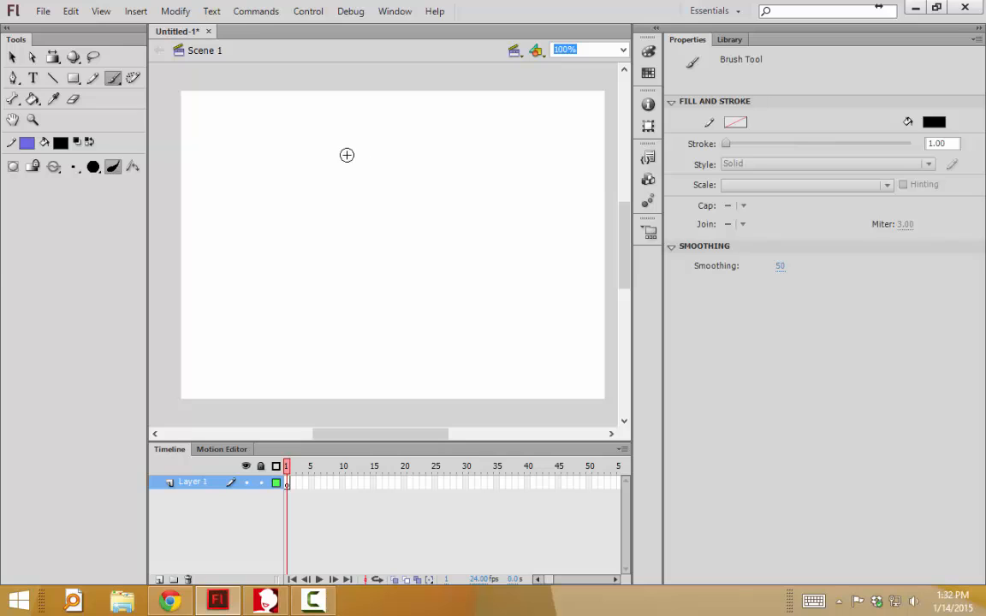
mouse_move(317, 162)
left_mouse_down()
mouse_move(462, 152)
mouse_move(460, 182)
mouse_move(425, 191)
mouse_move(341, 196)
mouse_move(310, 188)
mouse_move(311, 166)
mouse_move(451, 154)
left_mouse_up()
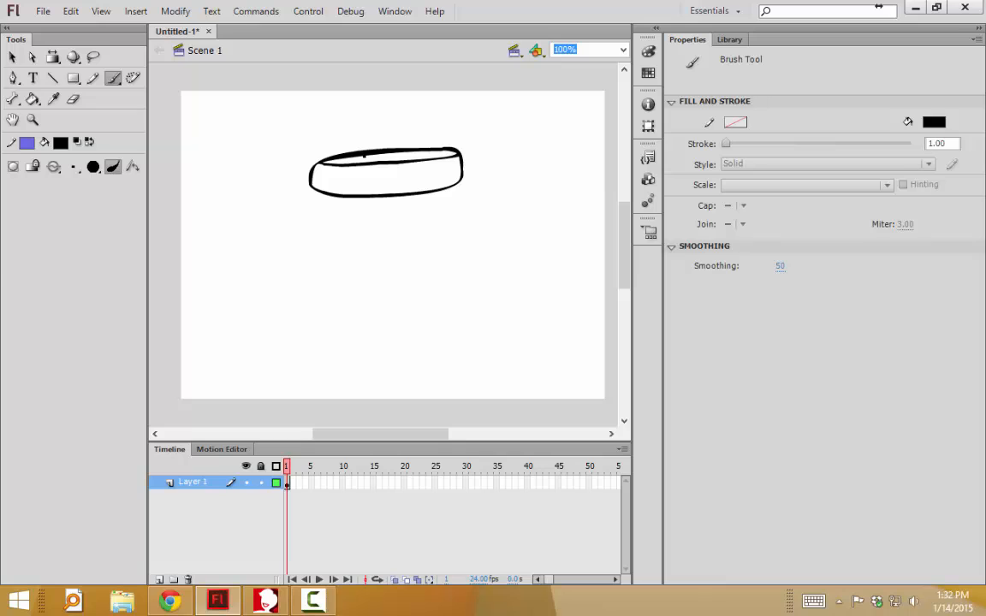
Step: Draw the trash can's body below the lid, with three vertical ribs and a small knob on the lid
mouse_move(314, 190)
left_mouse_down()
mouse_move(333, 346)
mouse_move(358, 351)
mouse_move(447, 345)
mouse_move(456, 186)
left_mouse_up()
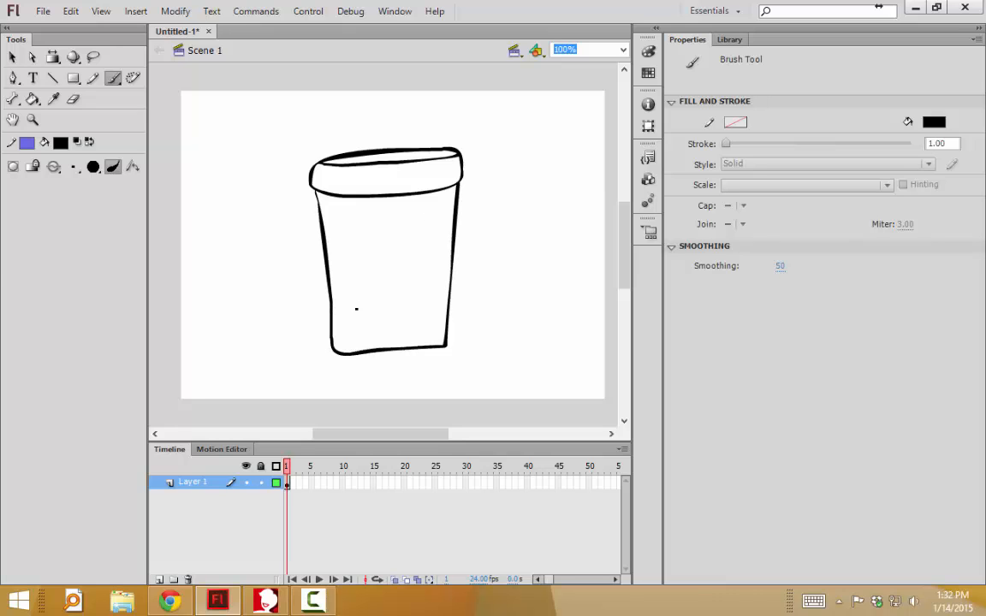
mouse_move(352, 339)
left_mouse_down()
mouse_move(355, 208)
mouse_move(372, 334)
mouse_move(385, 299)
mouse_move(384, 221)
mouse_move(397, 207)
mouse_move(405, 330)
mouse_move(417, 310)
mouse_move(421, 211)
mouse_move(431, 204)
mouse_move(440, 319)
left_mouse_up()
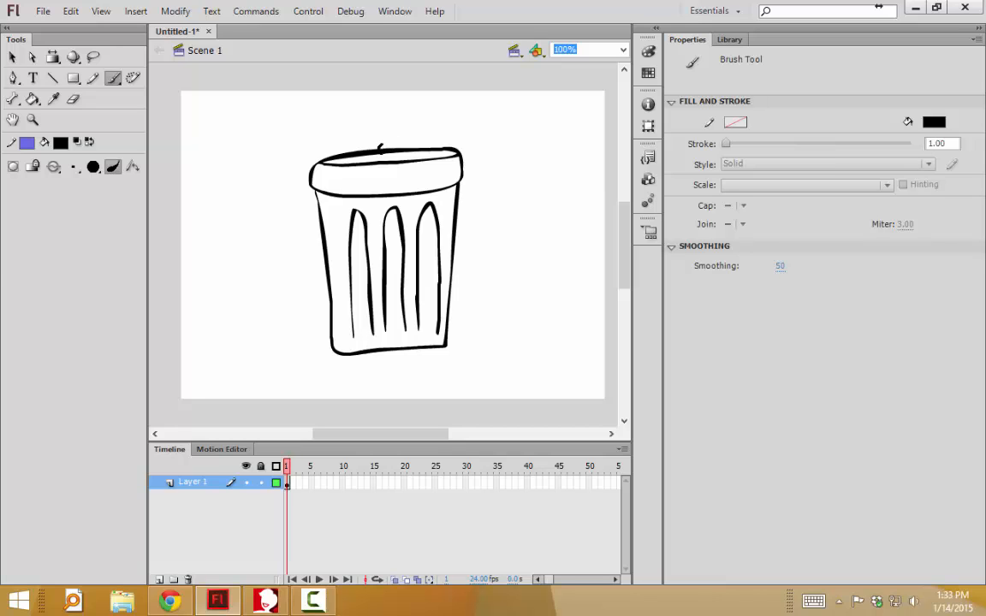
left_click_drag(388, 148, 387, 147)
Step: Erase the black line between the knob and the lid using the smallest round eraser
key("e")
left_click(55, 167)
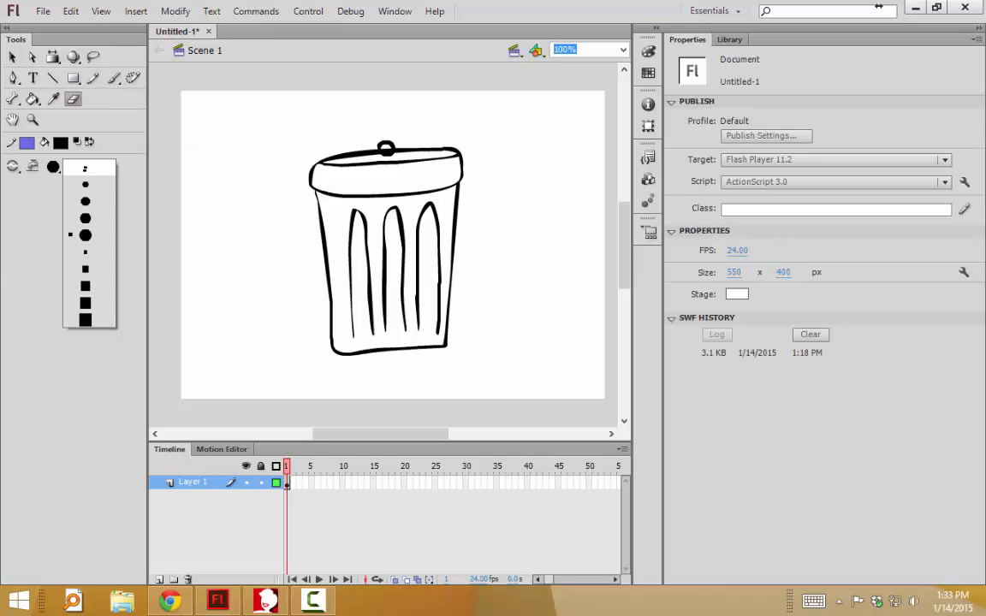
left_click(84, 168)
left_click_drag(383, 152, 394, 157)
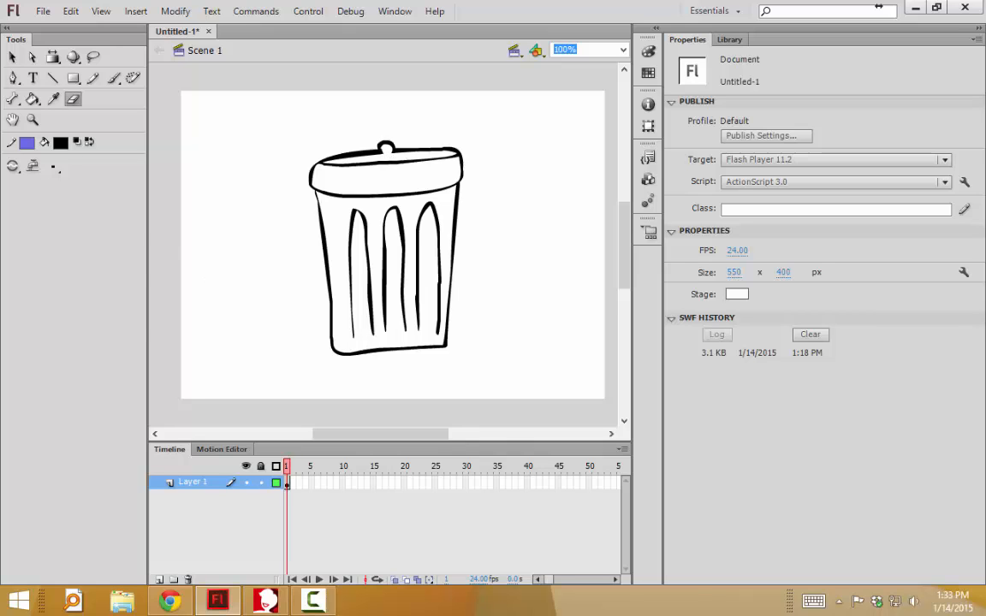
Step: Fill the trash can's body, lid and knob with light blue #33CCFF
left_click(60, 143)
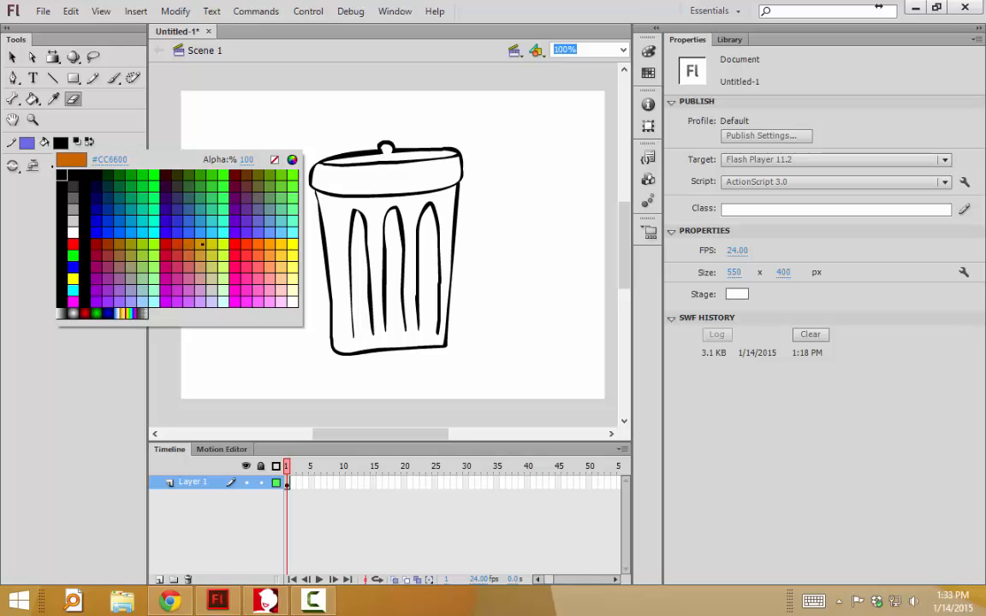
left_click(210, 231)
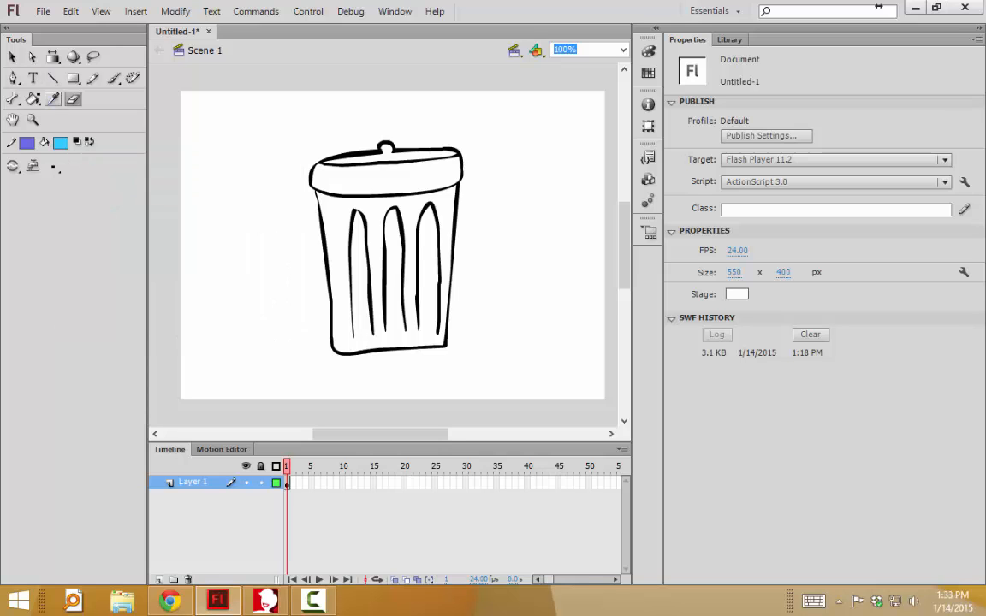
left_click(33, 99)
left_click(338, 257)
left_click(396, 171)
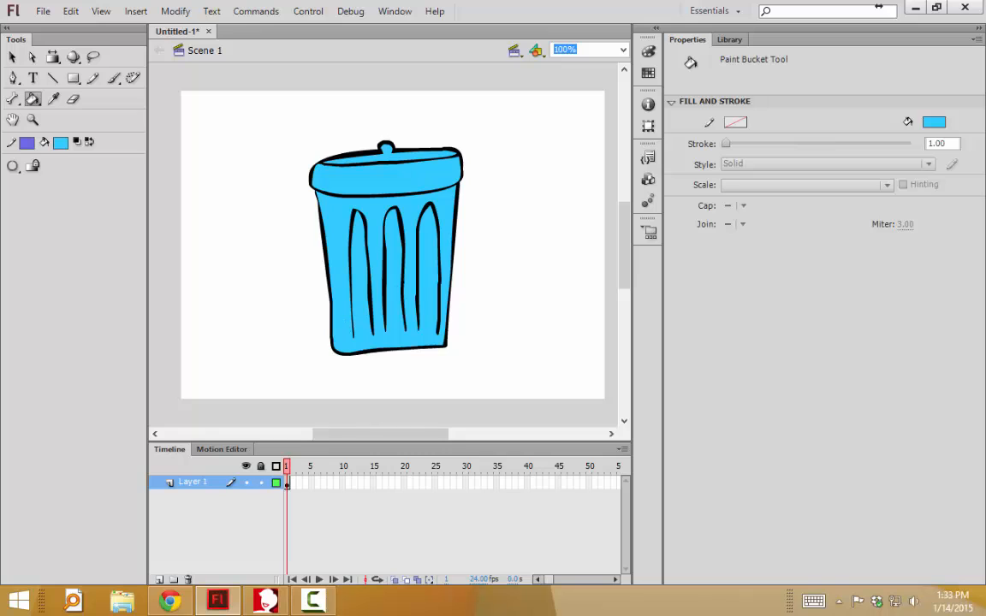
Step: Select all the blue fill areas of the lid and body together and copy them
key("v")
left_click(407, 170)
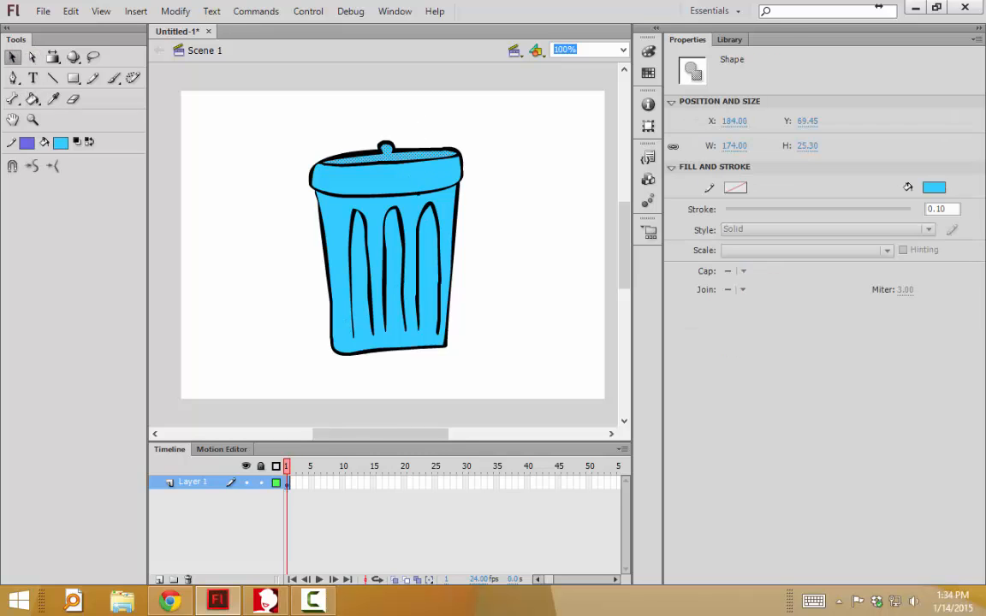
left_click(433, 180, "shift")
left_click(445, 198, "shift")
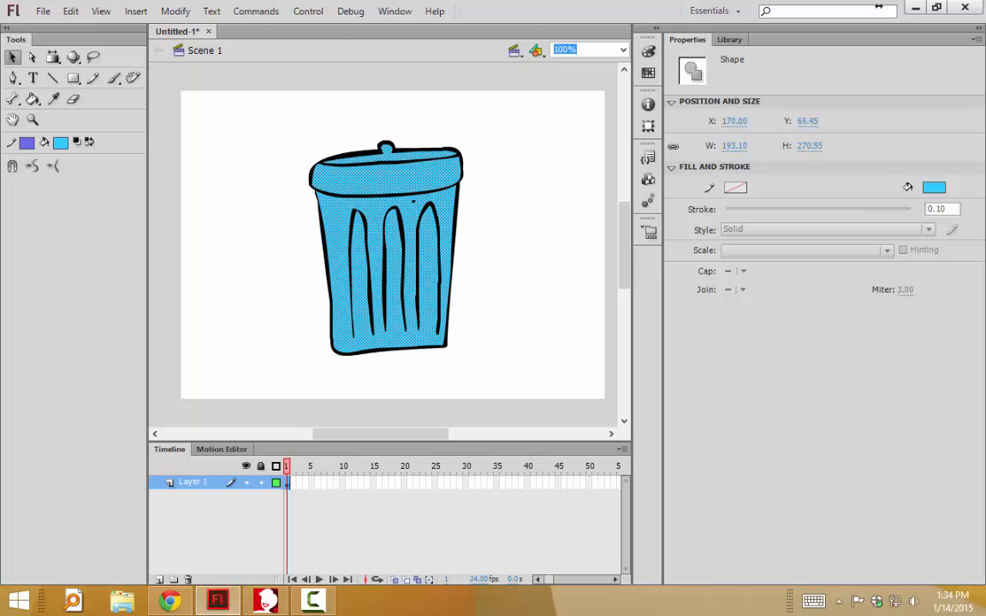
right_click(427, 176)
left_click(473, 241)
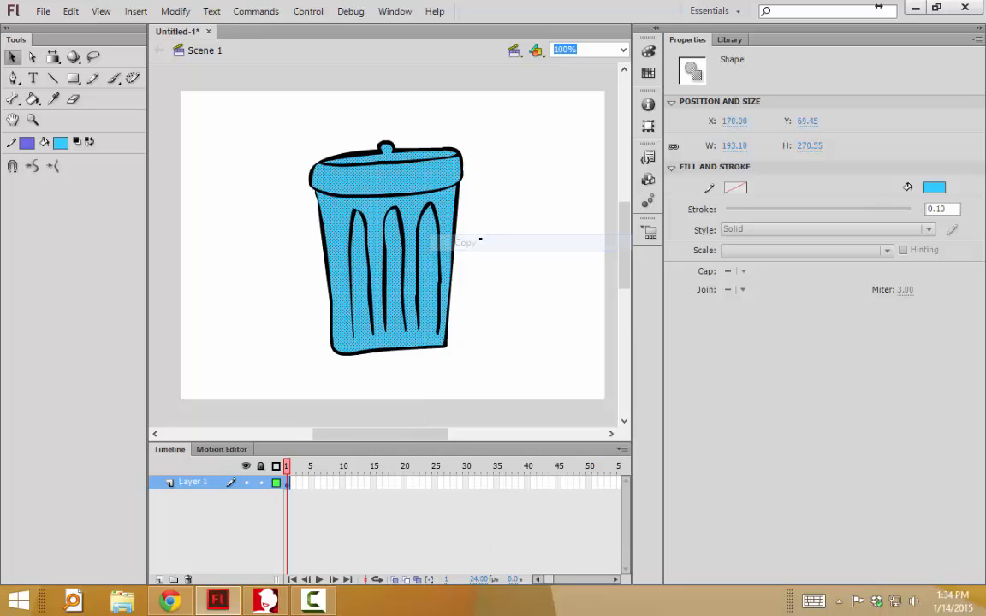
Step: Lock Layer 1, paste the blue fills in place on a new layer above it, and hide Layer 1
left_click(261, 481)
left_click(159, 579)
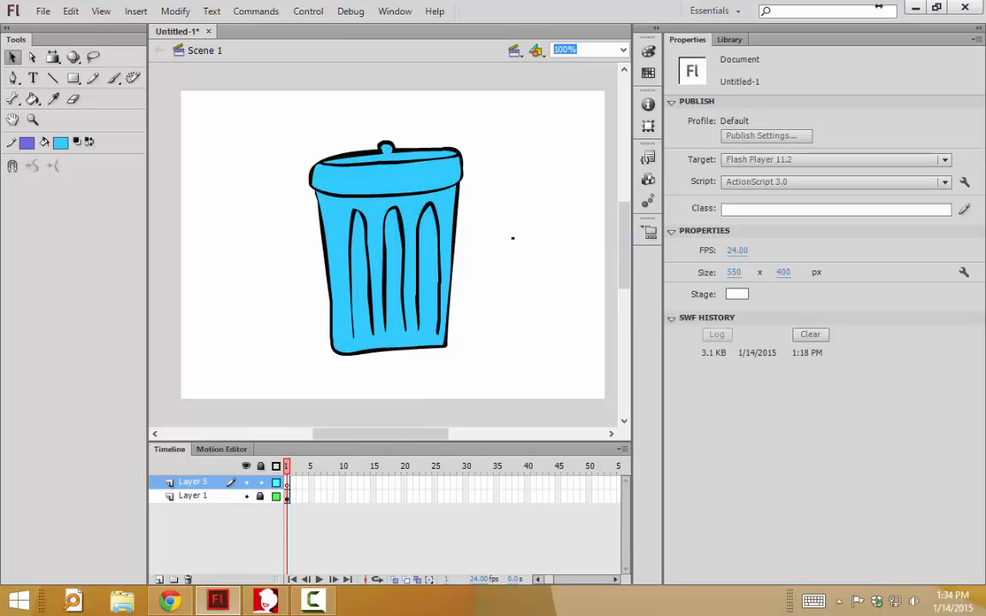
right_click(516, 232)
left_click(573, 293)
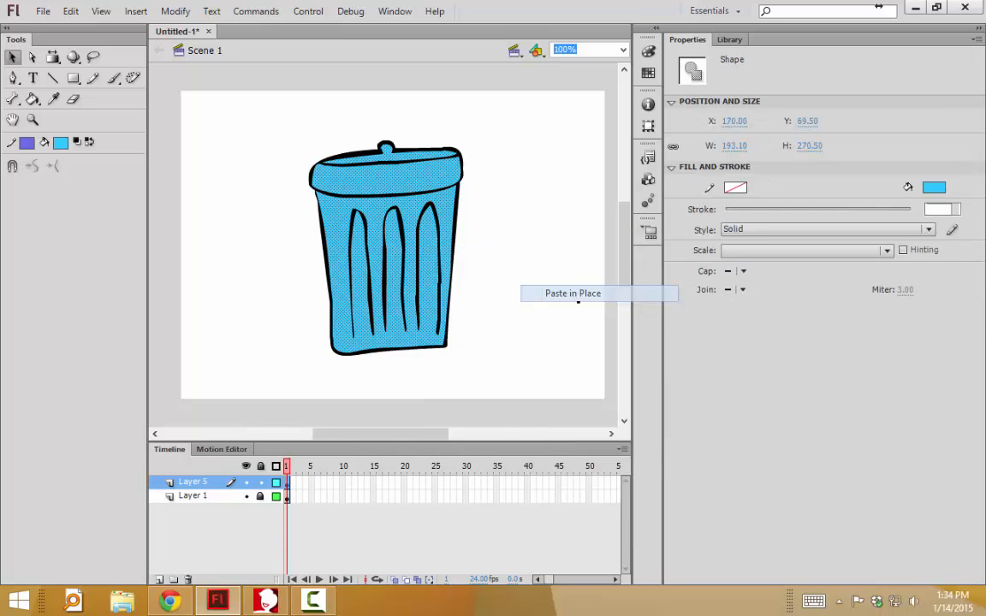
left_click(246, 497)
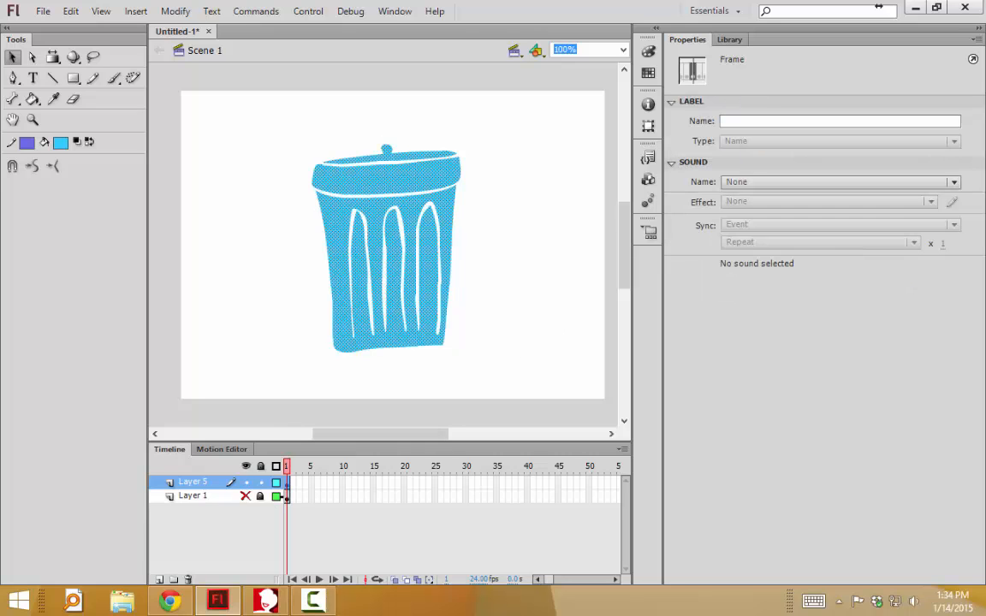
left_click(519, 223)
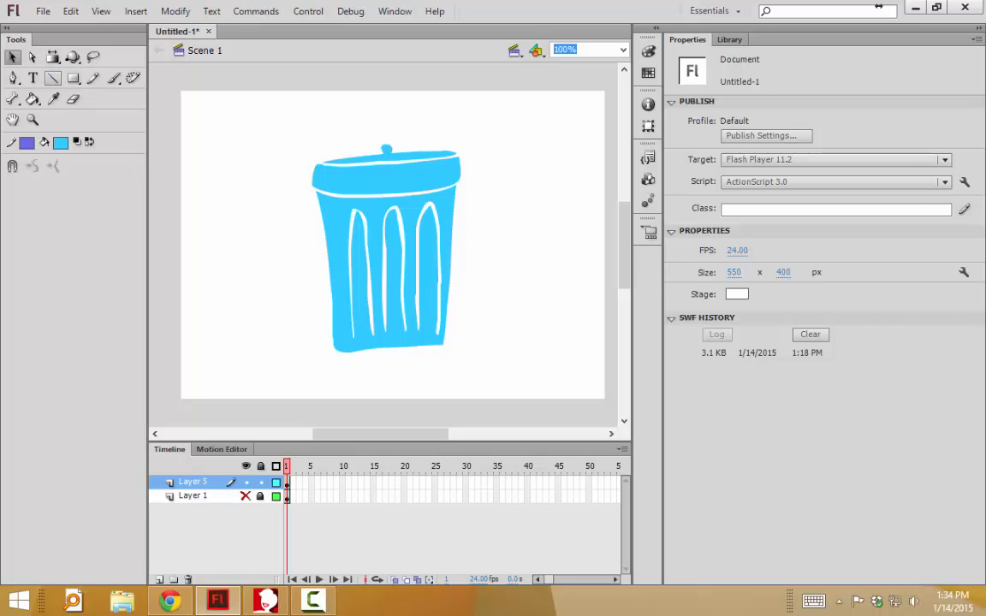
Step: Draw shadow boundary lines across the right side of the lid and body and along the base, curving the bottom line
left_click(53, 77)
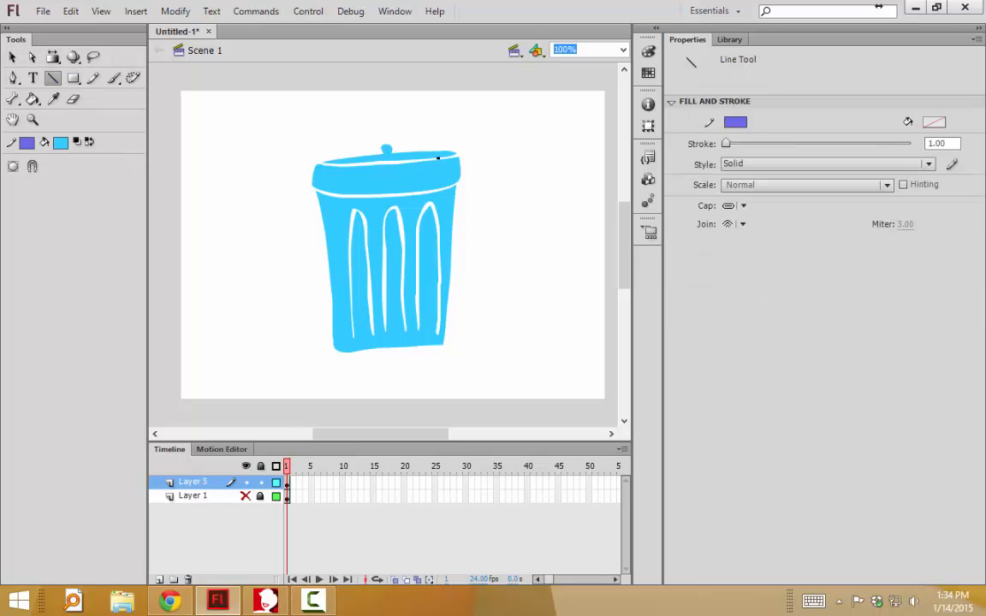
mouse_move(440, 156)
left_mouse_down()
mouse_move(440, 180)
mouse_move(412, 191)
left_mouse_up()
mouse_move(373, 196)
left_mouse_down()
mouse_move(443, 198)
mouse_move(437, 339)
mouse_move(323, 345)
left_mouse_up()
key("v")
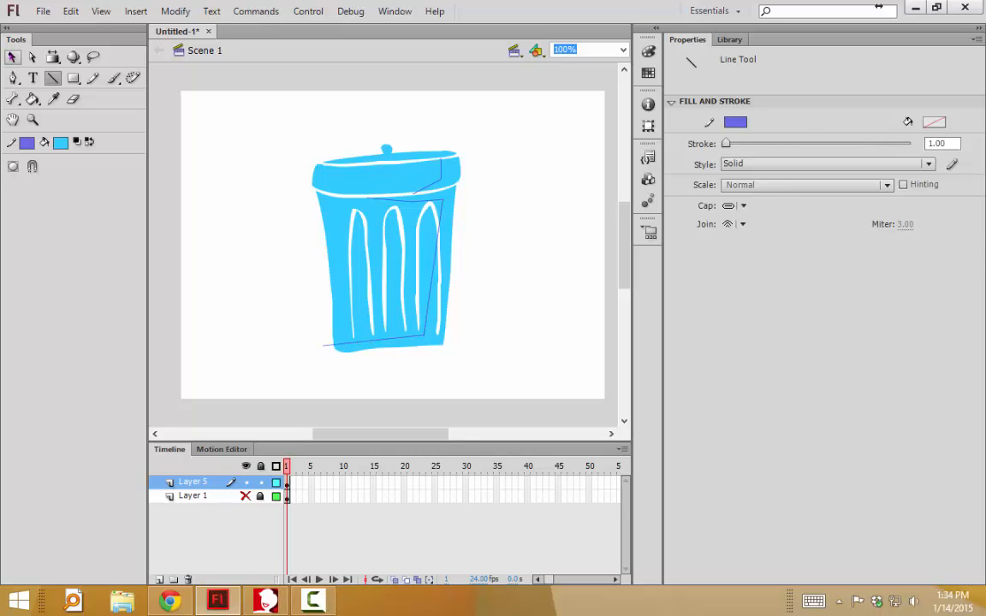
left_click_drag(400, 341, 401, 343)
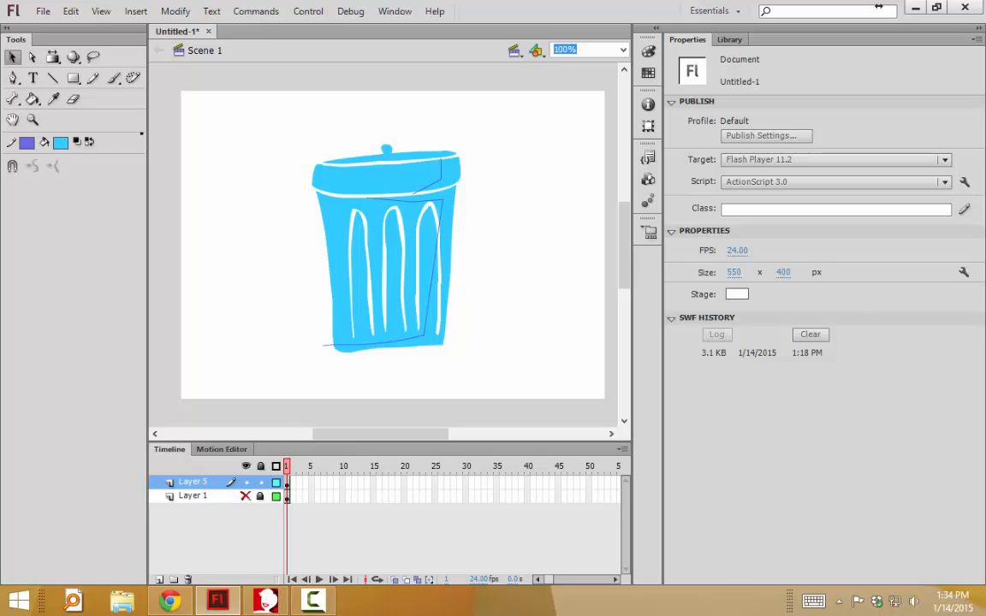
Step: Fill the bounded shadow areas of the lid and body with black
left_click(60, 142)
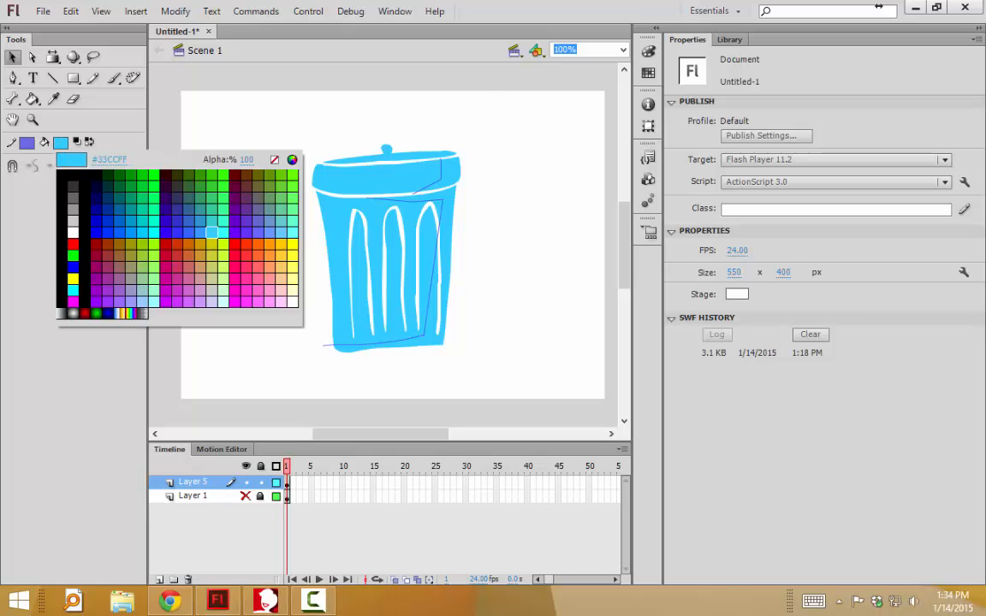
left_click(76, 169)
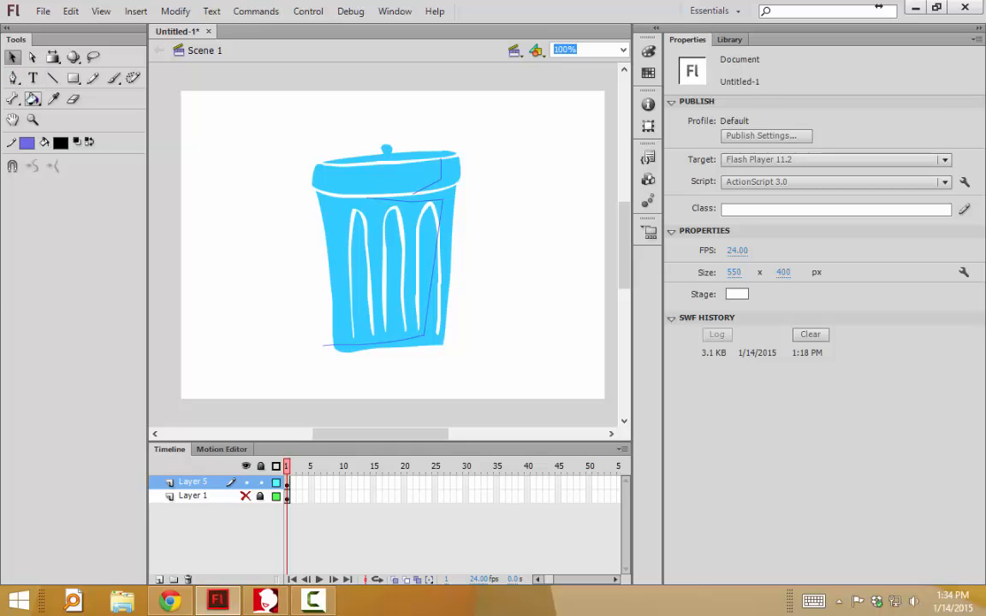
left_click(32, 98)
left_click(444, 171)
left_click(448, 221)
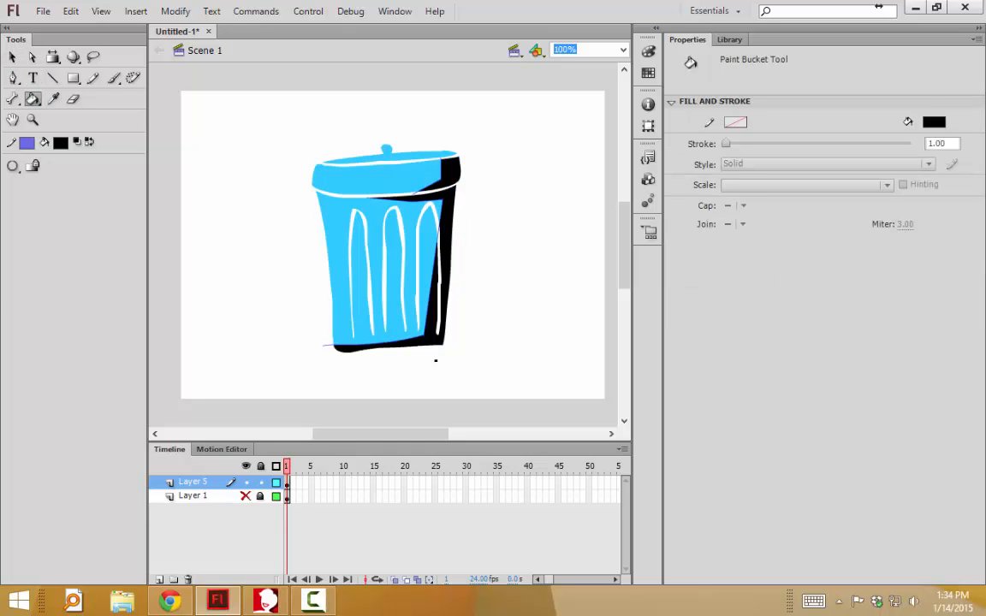
Step: Reshape the body's shadow boundary by moving its lower corner outward and bending the vertical edge to the right
key("v")
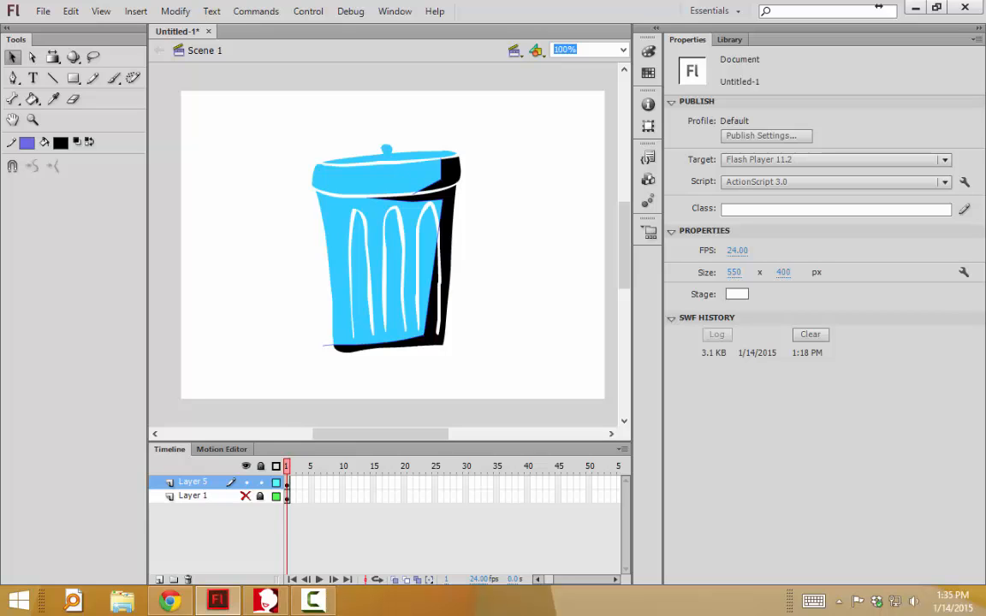
left_click_drag(424, 334, 438, 333)
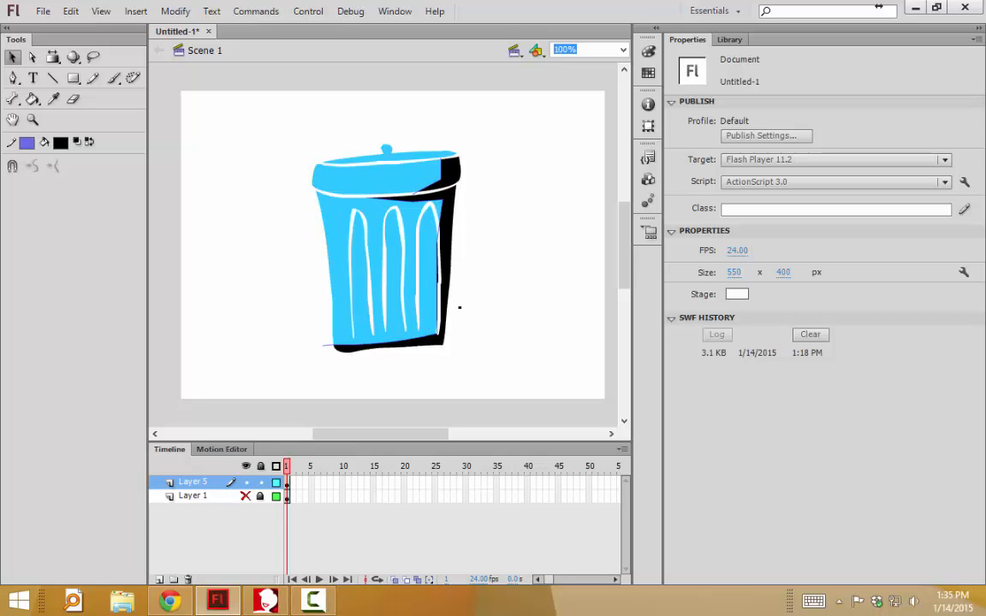
left_click_drag(436, 274, 440, 272)
Step: Lower the alpha of the black lid and body fills for a translucent shadow, and show Layer 1 again
left_click(449, 176)
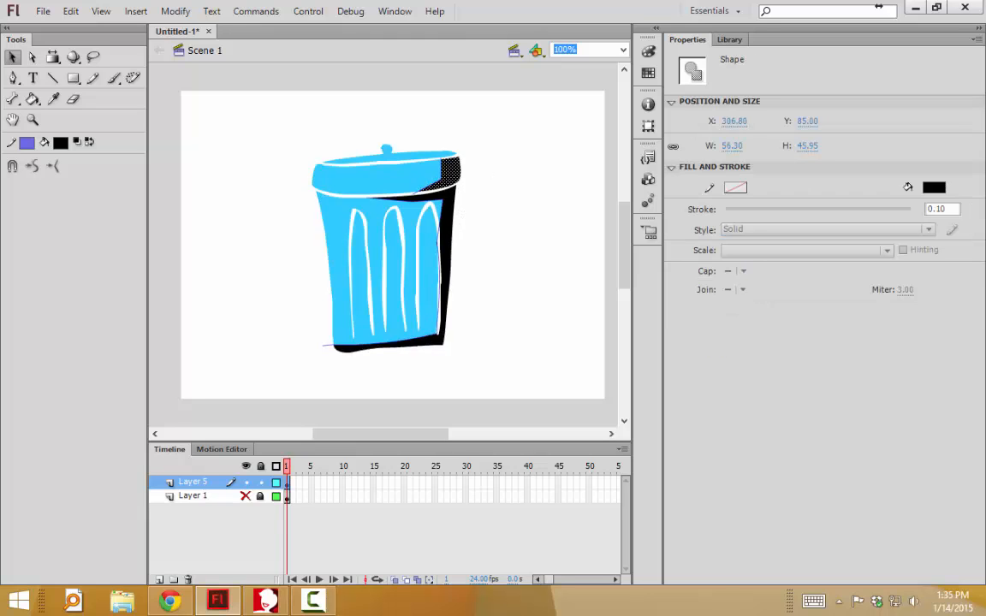
left_click(439, 339, "shift")
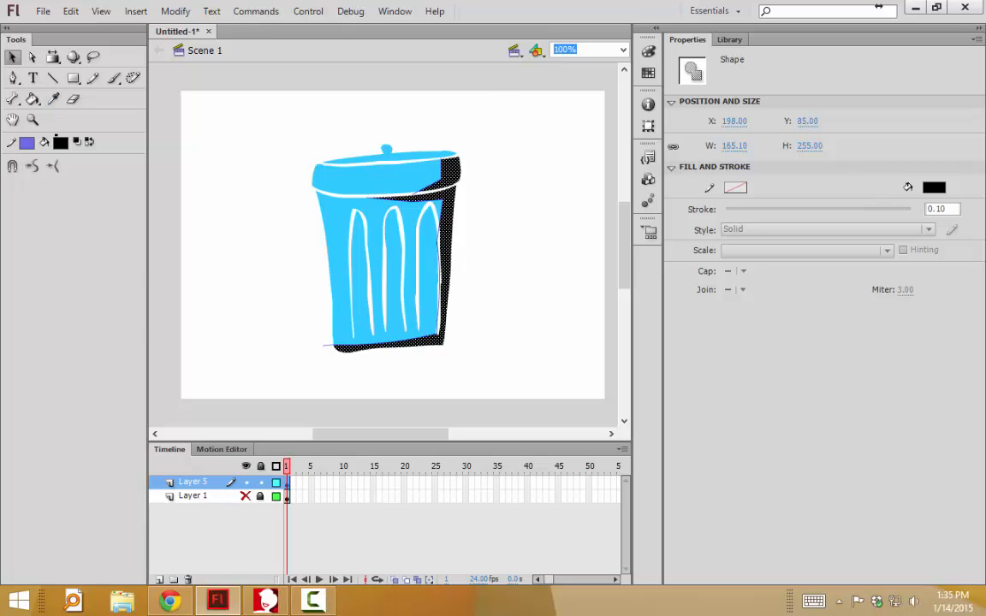
left_click(60, 142)
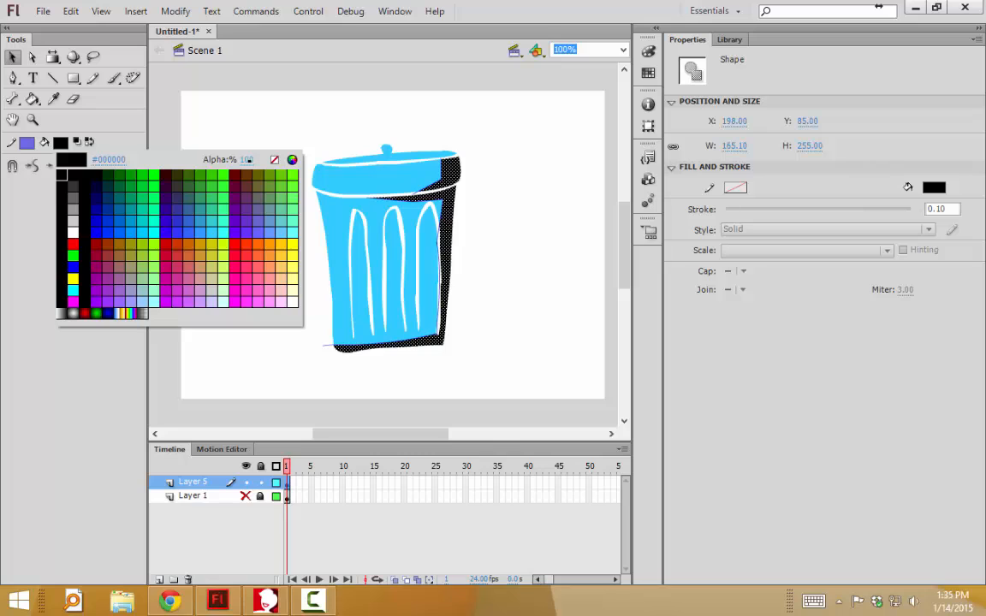
left_click(249, 160)
type("0")
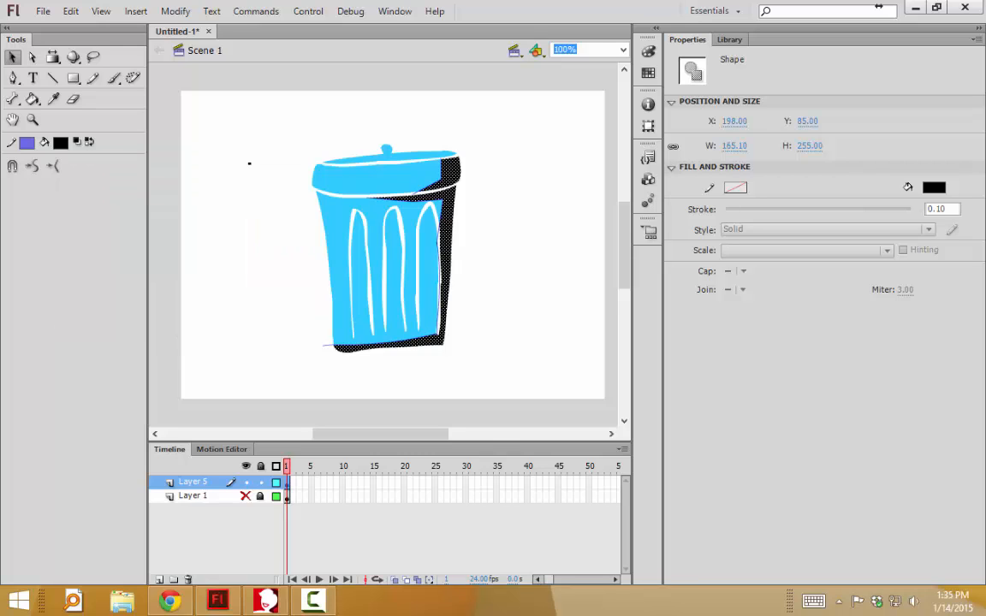
key("Return")
left_click(246, 495)
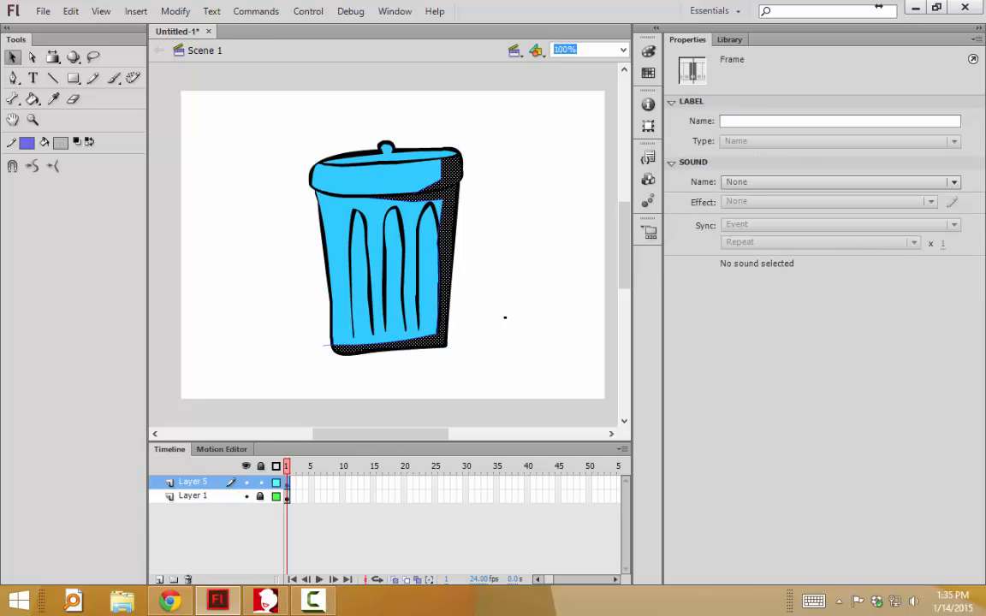
left_click(492, 348)
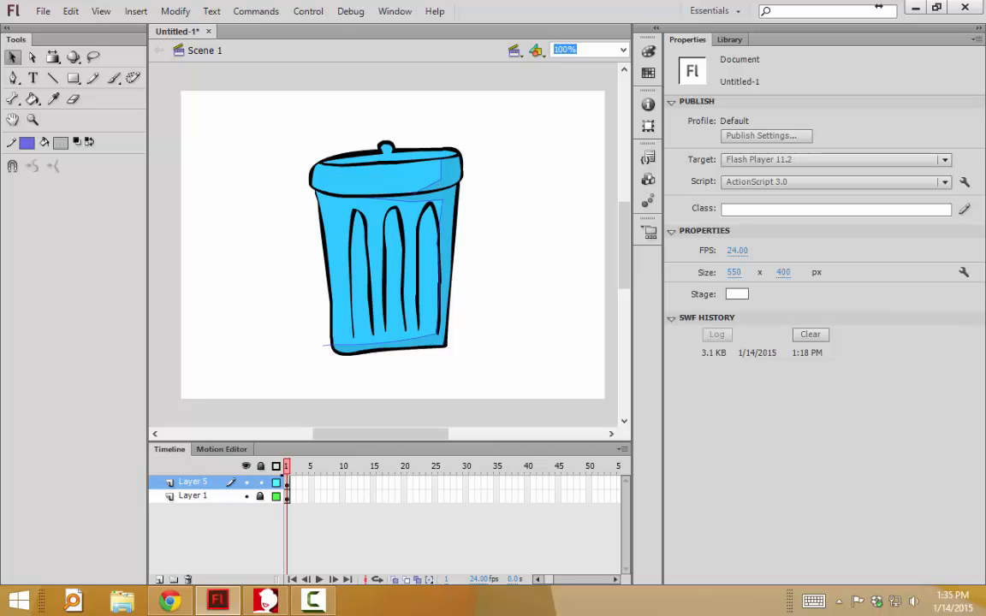
Step: Hide Layer 1 and delete the copied blue fills of the lid's rim, top and knob
left_click(245, 495)
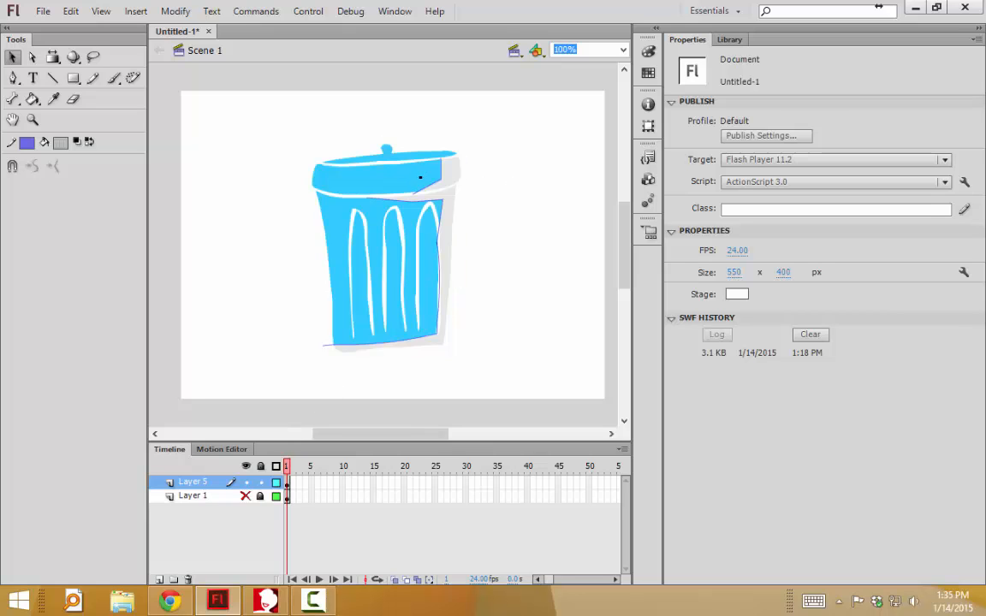
left_click(430, 172)
key("Delete")
left_click(424, 155)
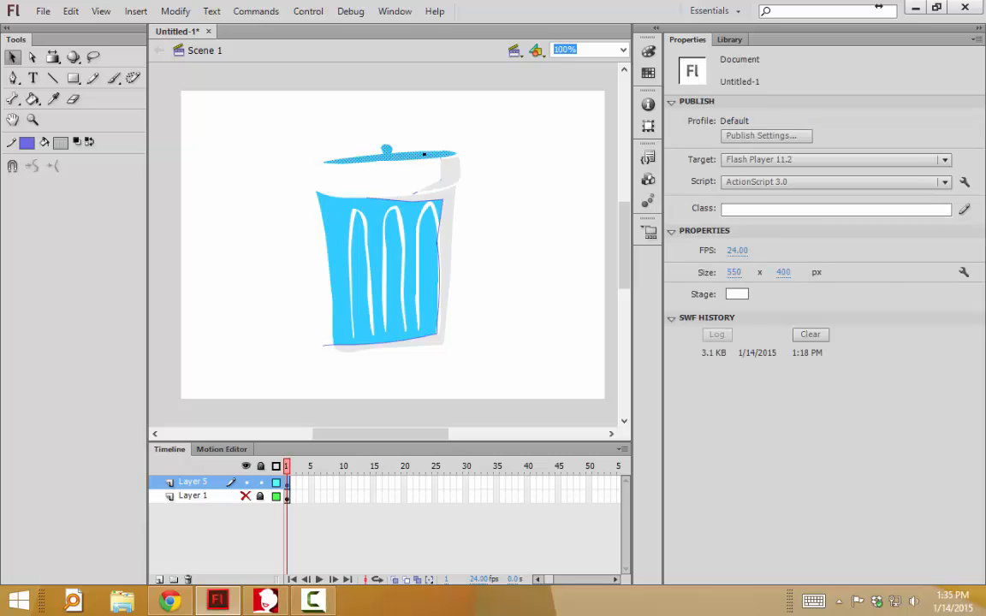
key("Delete")
Step: Cut the translucent lid and body shadow fills and delete the leftover blue body fill and guide lines from Layer 5
left_click(441, 179)
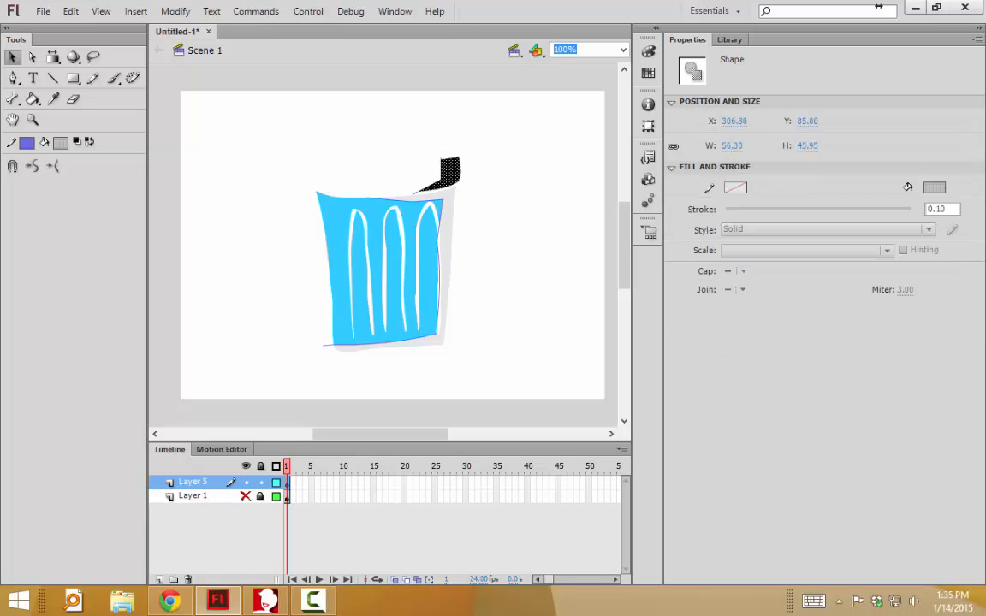
left_click(432, 322, "shift")
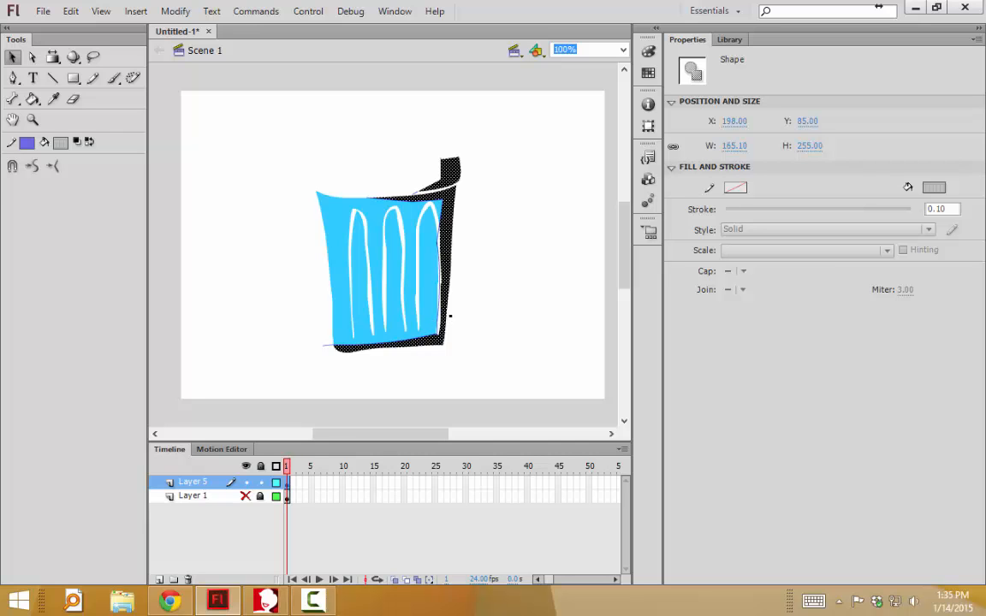
key("Delete")
left_click_drag(496, 141, 227, 401)
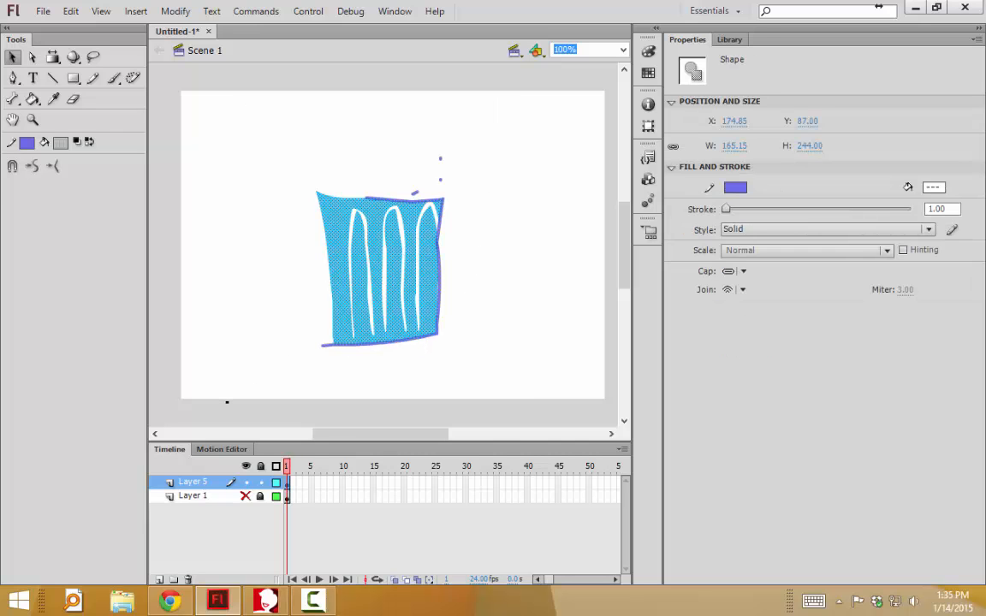
key("Delete")
Step: Show Layer 1 again and paste the shadow fills in place on Layer 5
left_click(246, 496)
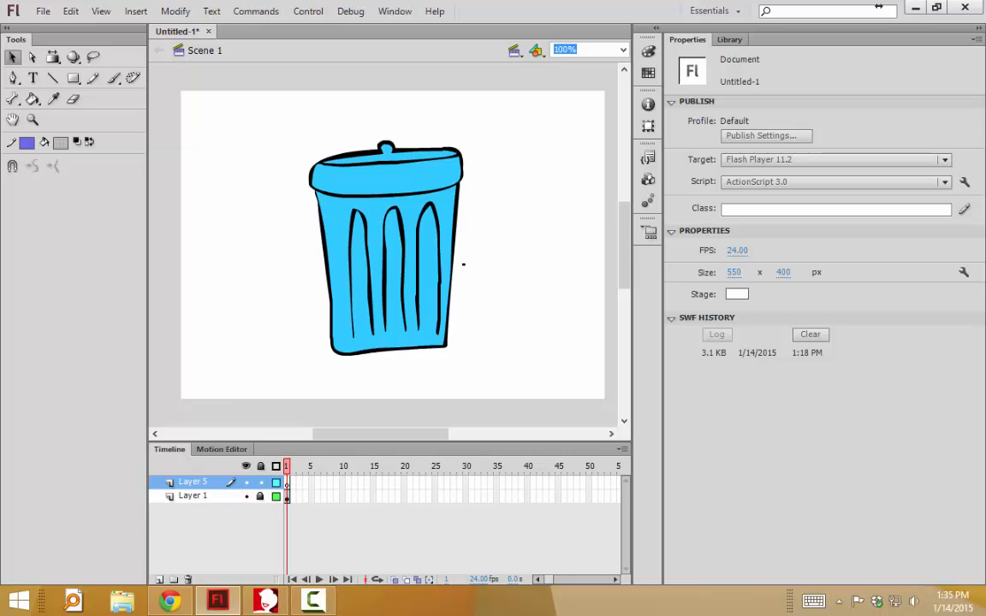
left_click(209, 481)
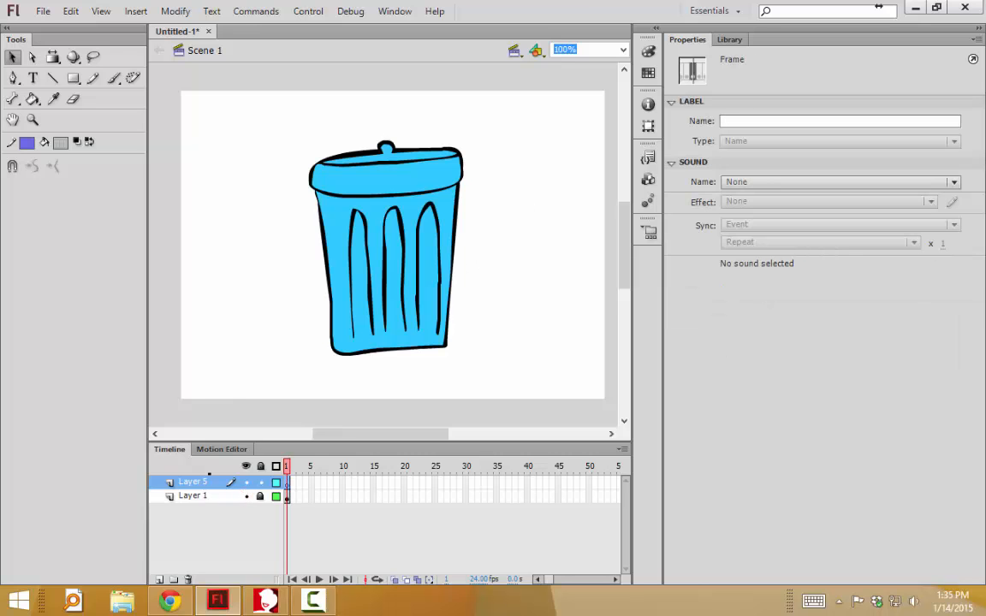
right_click(505, 222)
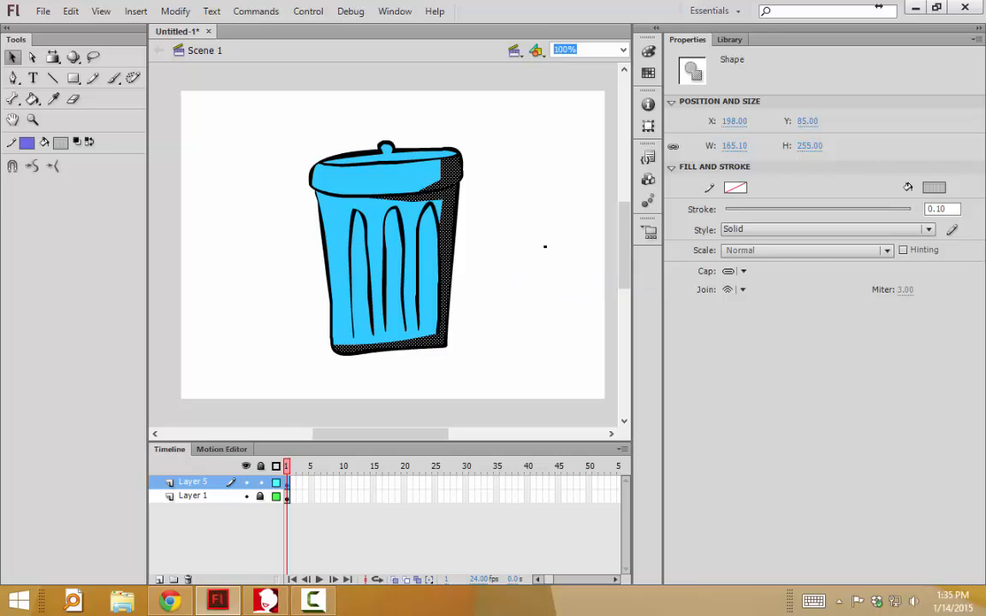
left_click(544, 244)
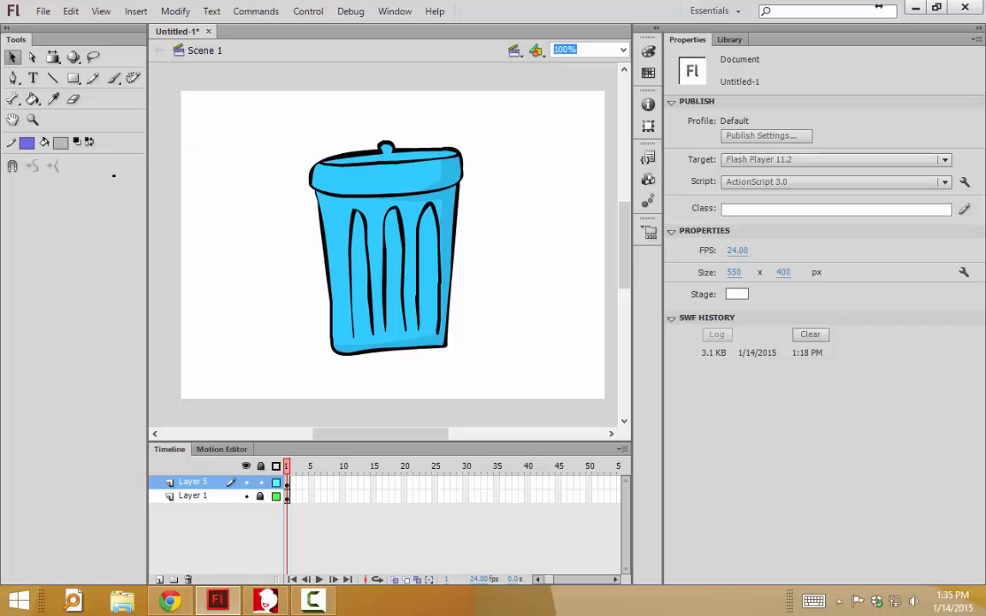
Step: Set the fill color to white and brush a translucent highlight along the upper edge of the lid's rim
left_click(64, 142)
left_click(74, 223)
key("b")
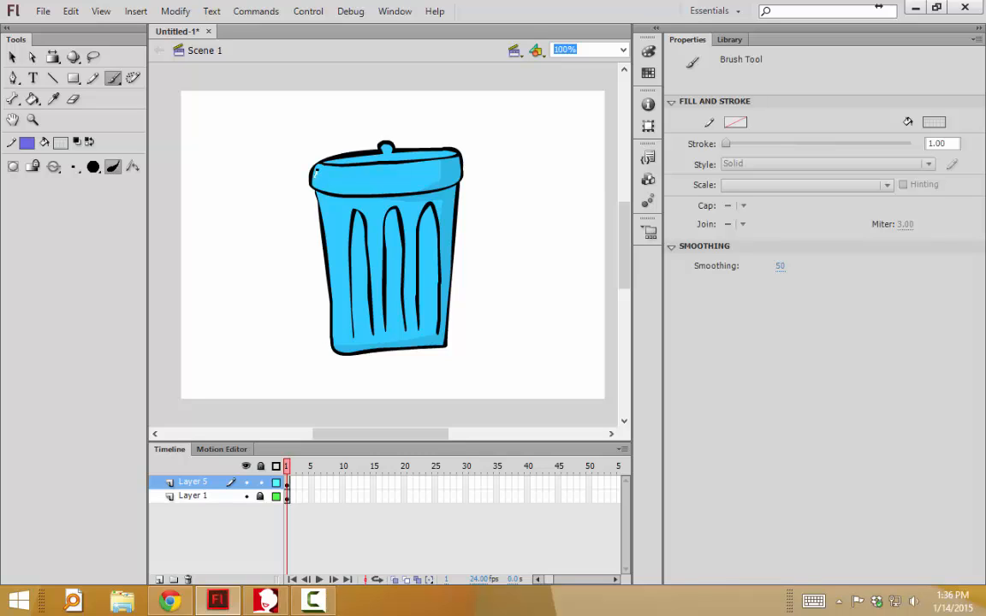
left_click_drag(317, 169, 432, 163)
Step: Raise the alpha of the lid rim's white highlight to 68%
left_click(11, 57)
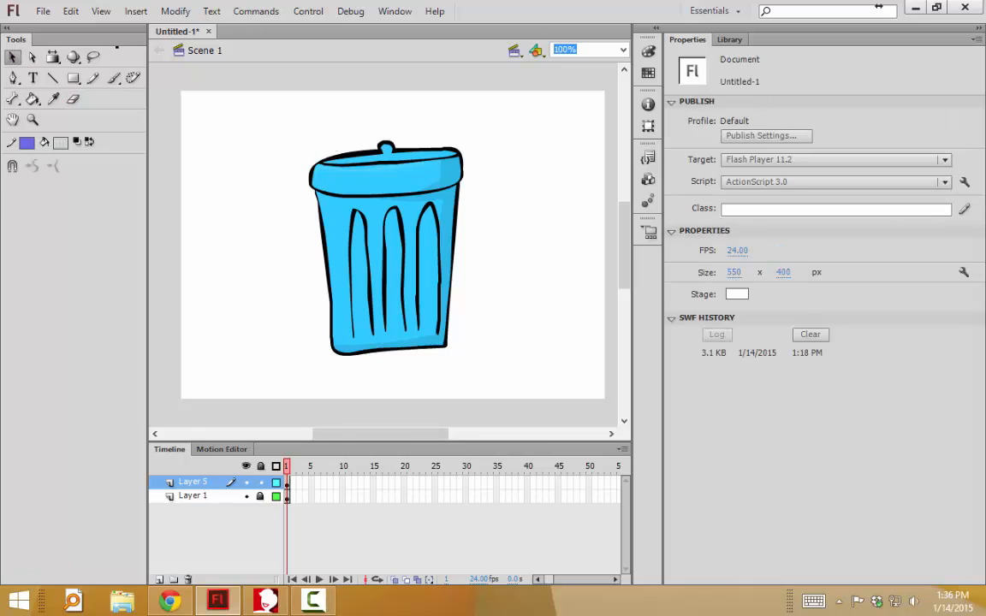
left_click(371, 168)
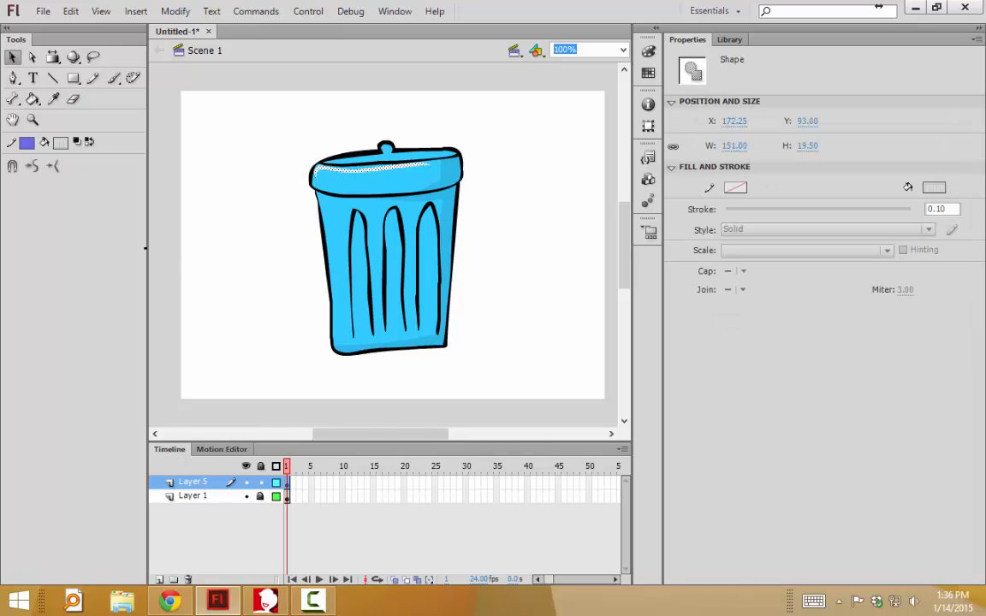
left_click(27, 143)
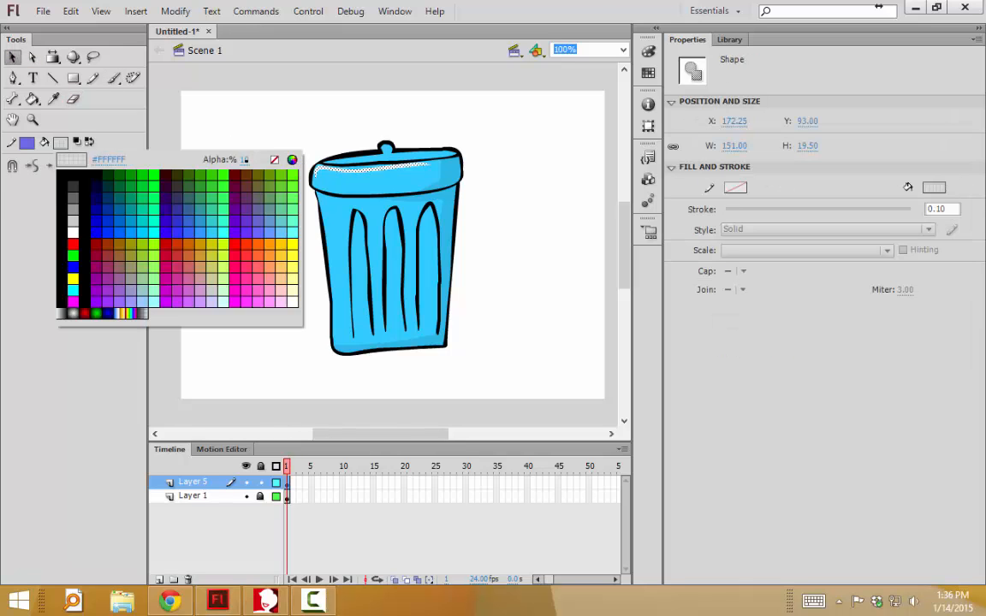
key("Return")
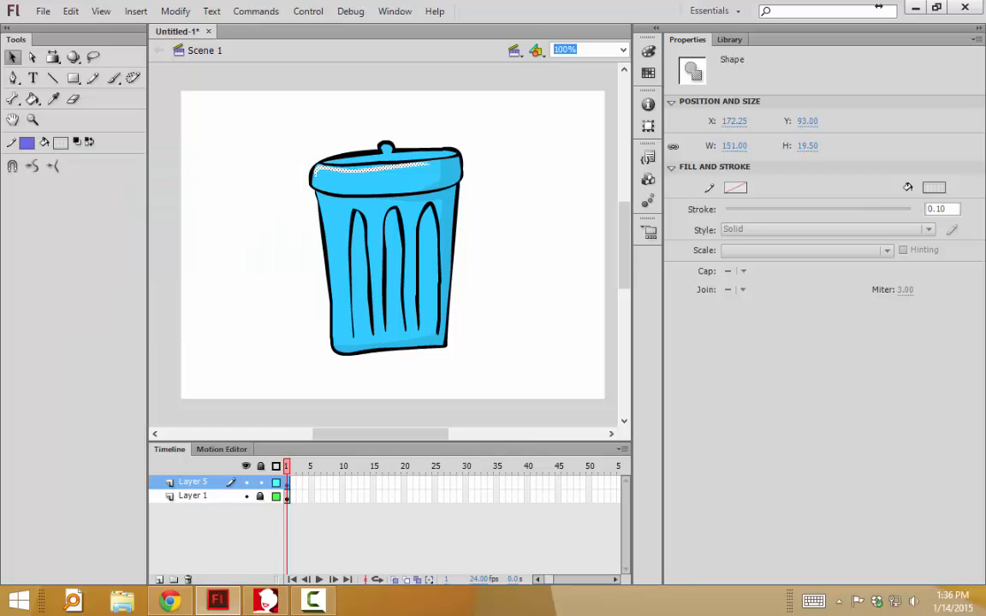
left_click(530, 184)
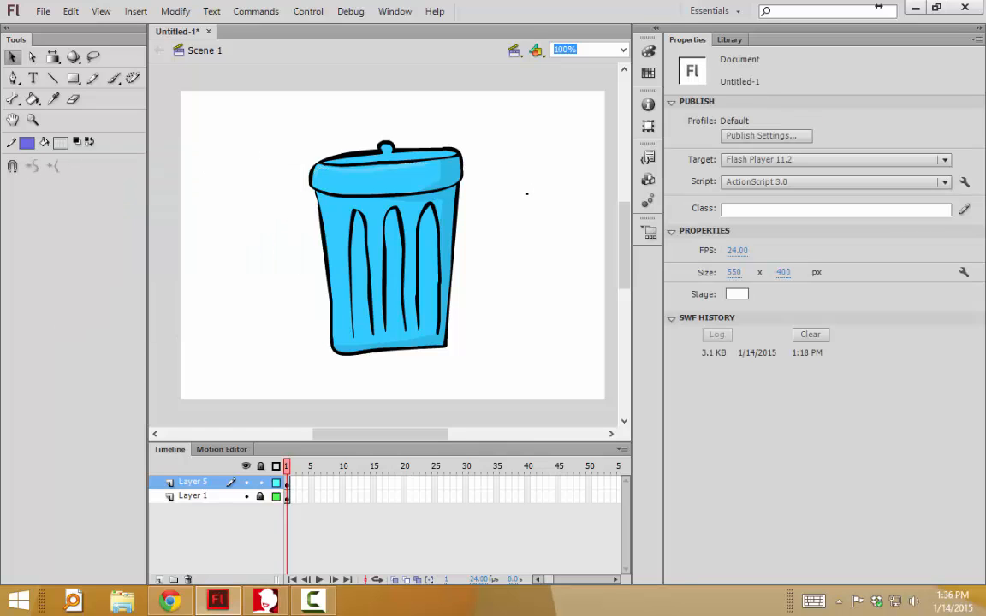
left_click(368, 169)
left_click(60, 142)
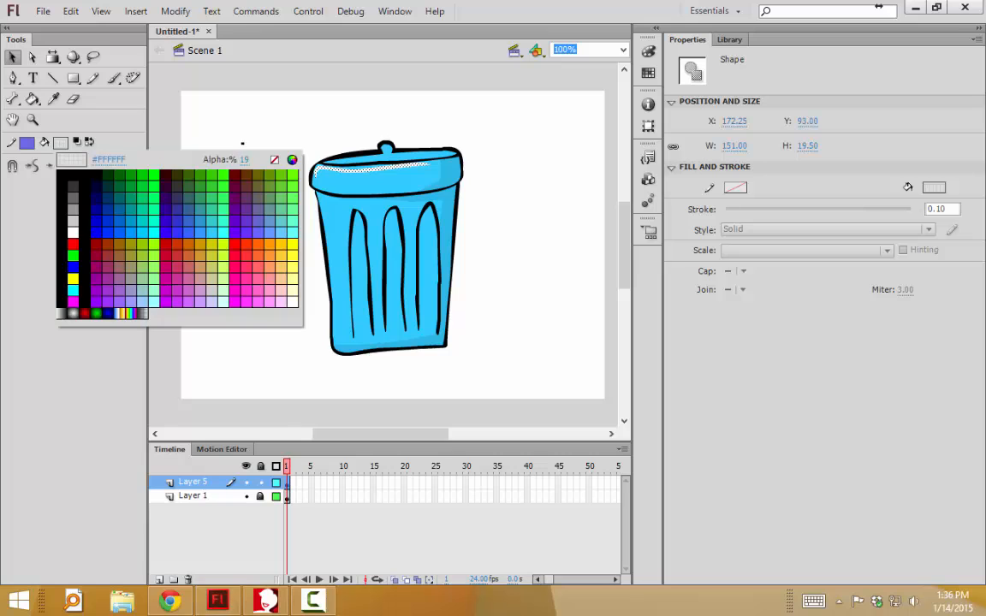
left_click_drag(245, 160, 262, 149)
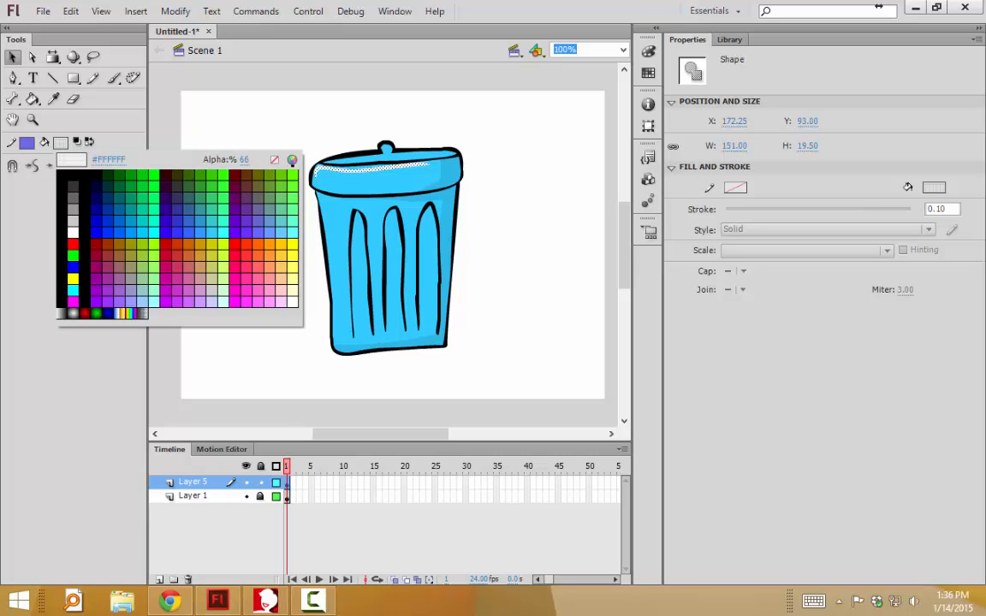
left_click(510, 163)
left_click(531, 185)
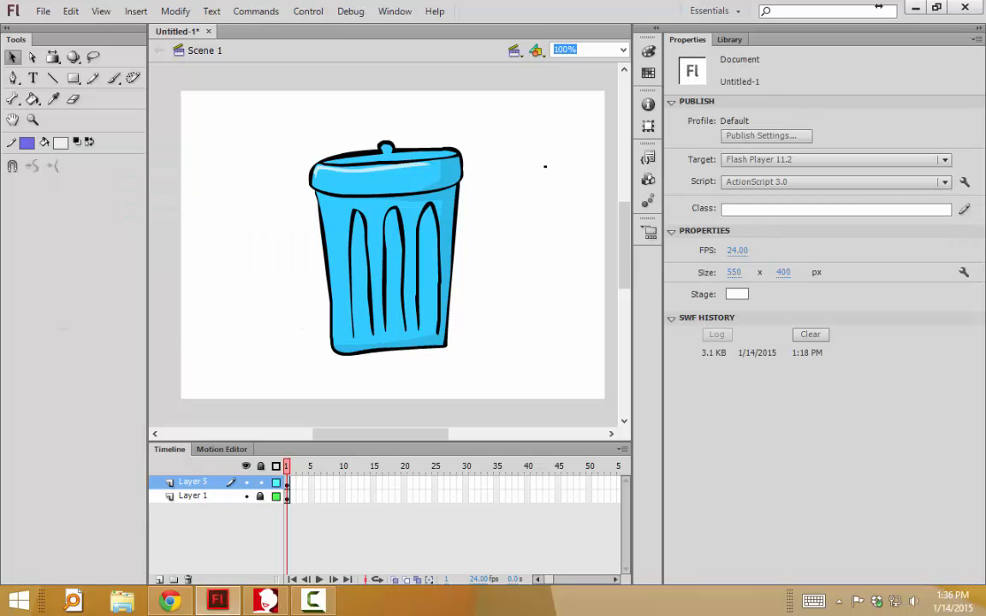
Step: Set the alpha of the lid rim's white highlight to 50% and adjust the shape of its right end
left_click(397, 168)
left_click(27, 143)
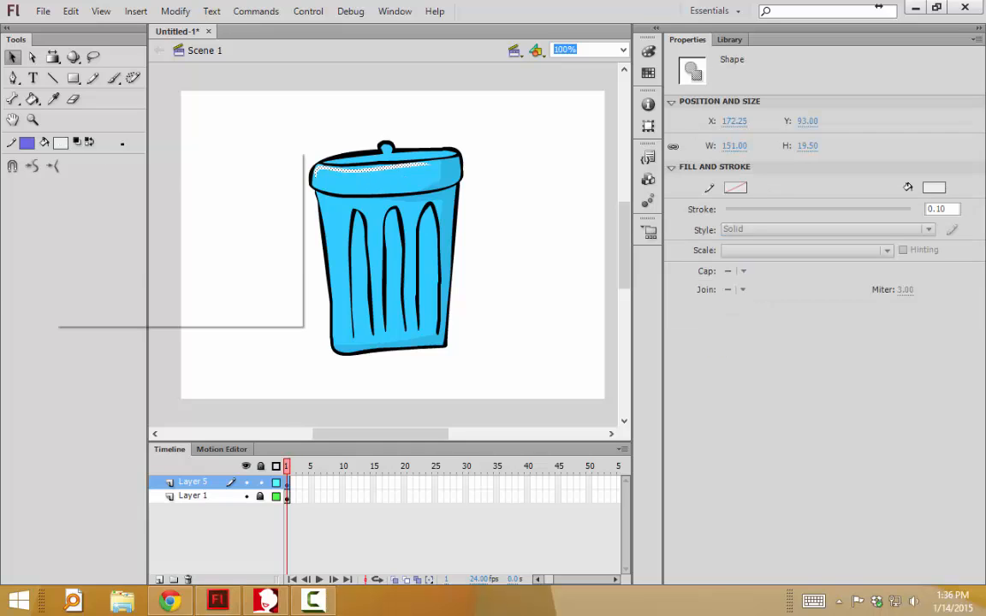
left_click(259, 158)
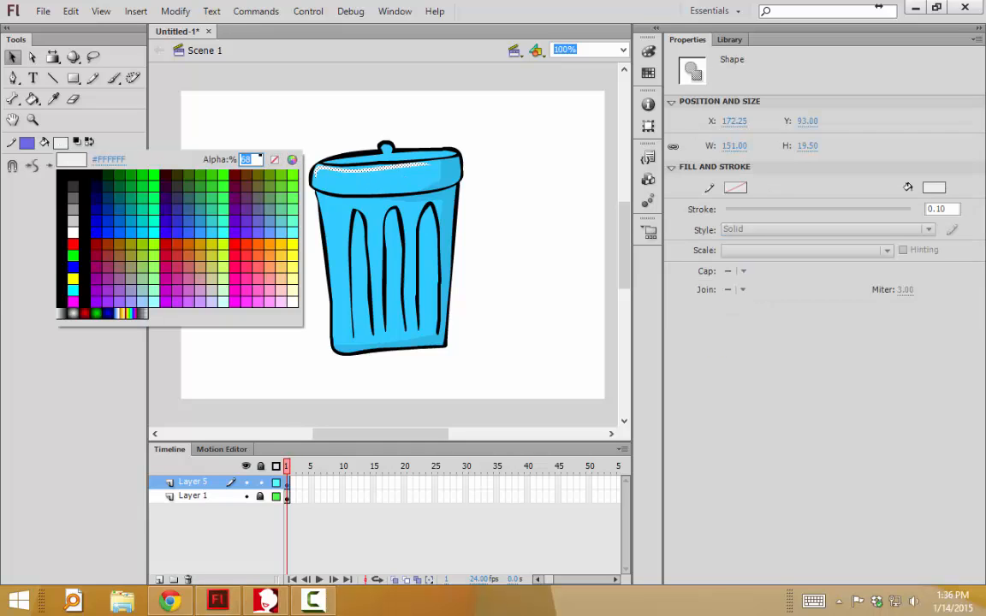
type("50")
key("Return")
left_click(520, 185)
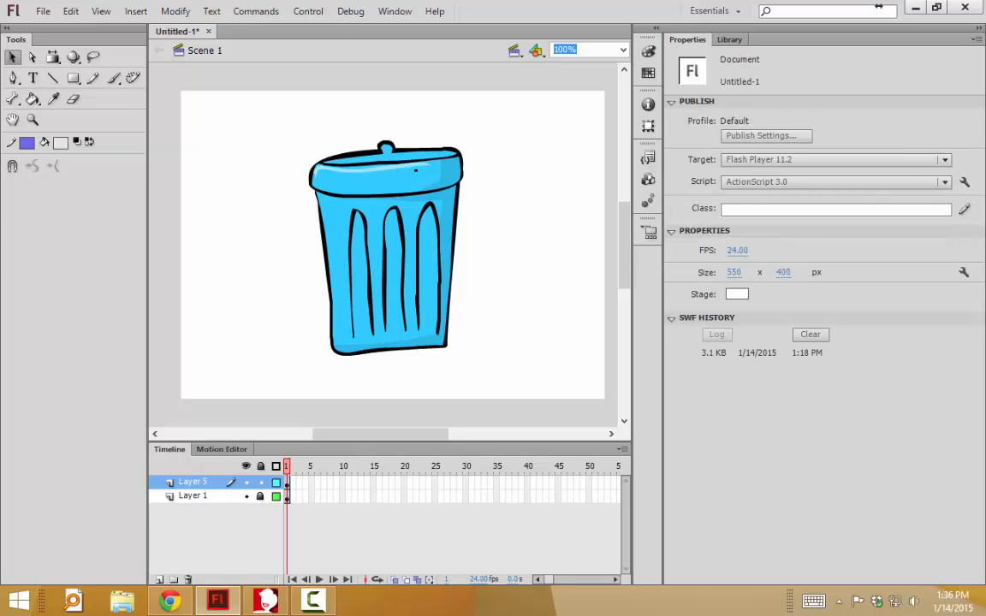
left_click_drag(416, 165, 421, 167)
Step: Brush translucent white highlights along the left edges of the three grooves on the body, undoing the stray first stroke
left_click(113, 78)
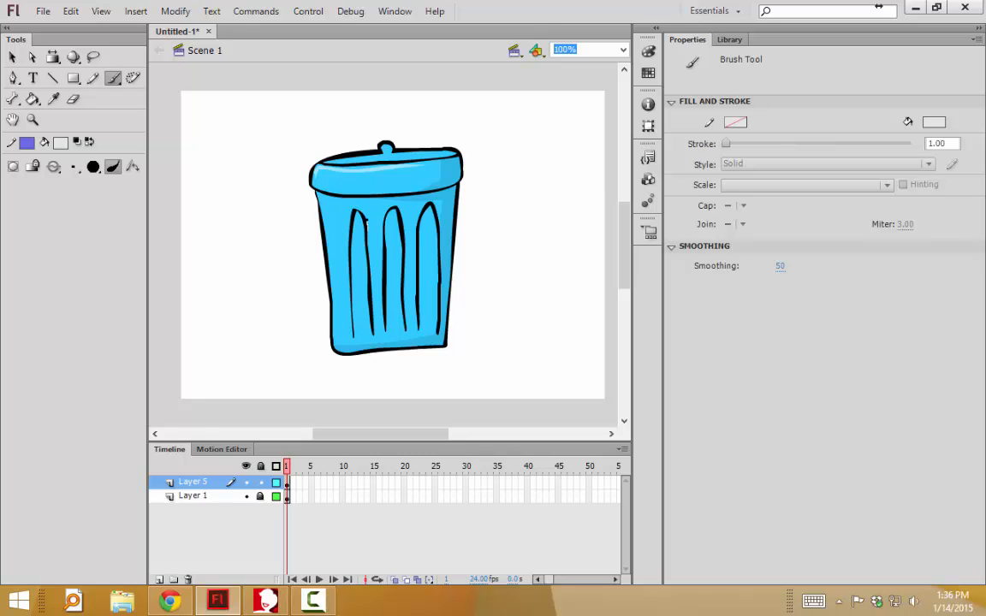
left_click_drag(358, 211, 347, 240)
key("ctrl+z")
mouse_move(392, 208)
left_mouse_down()
mouse_move(380, 247)
mouse_move(382, 316)
left_mouse_up()
mouse_move(430, 202)
left_mouse_down()
mouse_move(415, 226)
mouse_move(416, 313)
left_mouse_up()
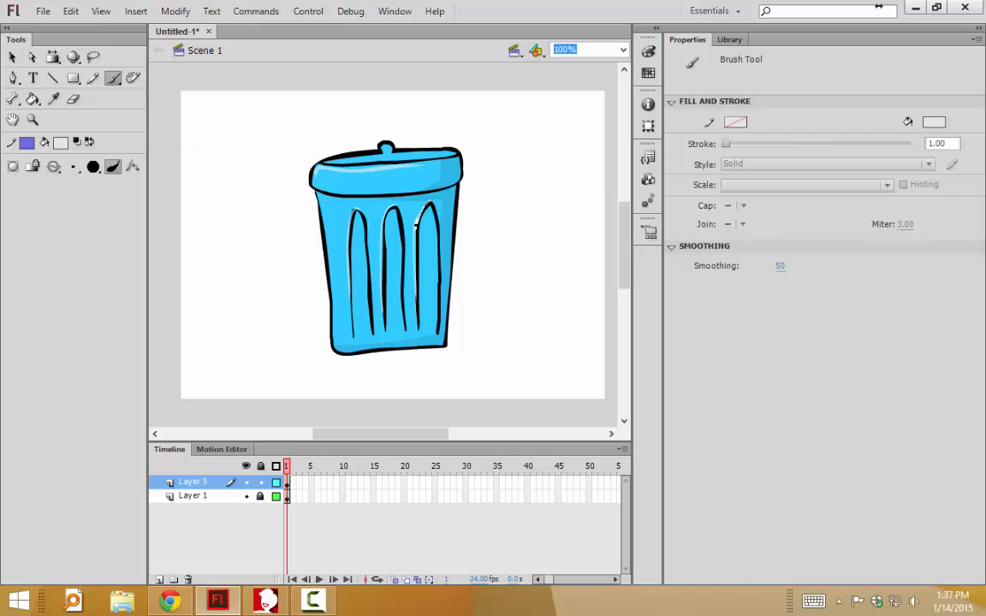
left_click_drag(423, 211, 417, 309)
Step: Brush white highlights down the body's left edge and at the left end of the lid's top
left_click_drag(319, 193, 332, 287)
left_click(73, 98)
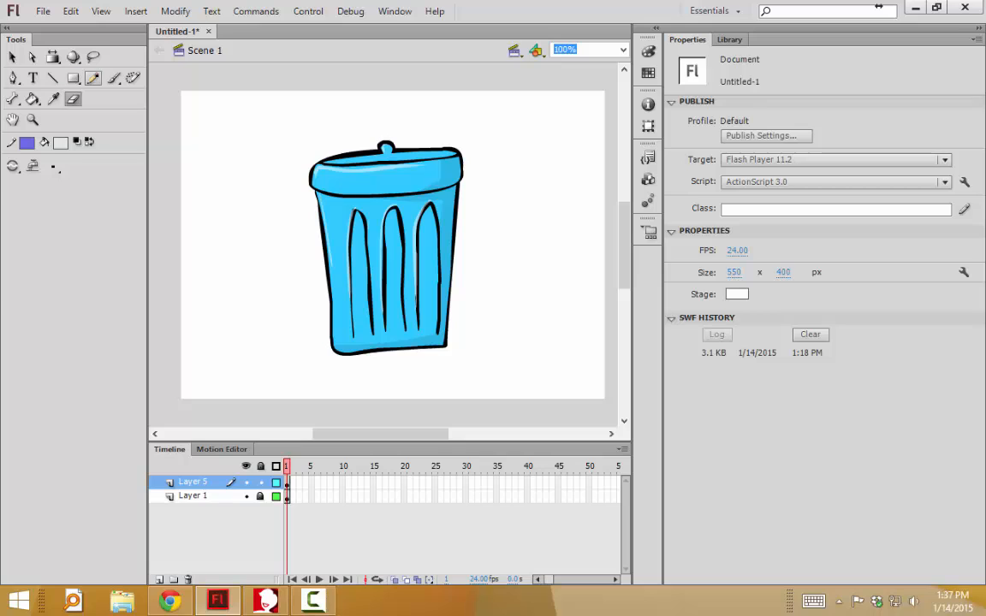
left_click(113, 78)
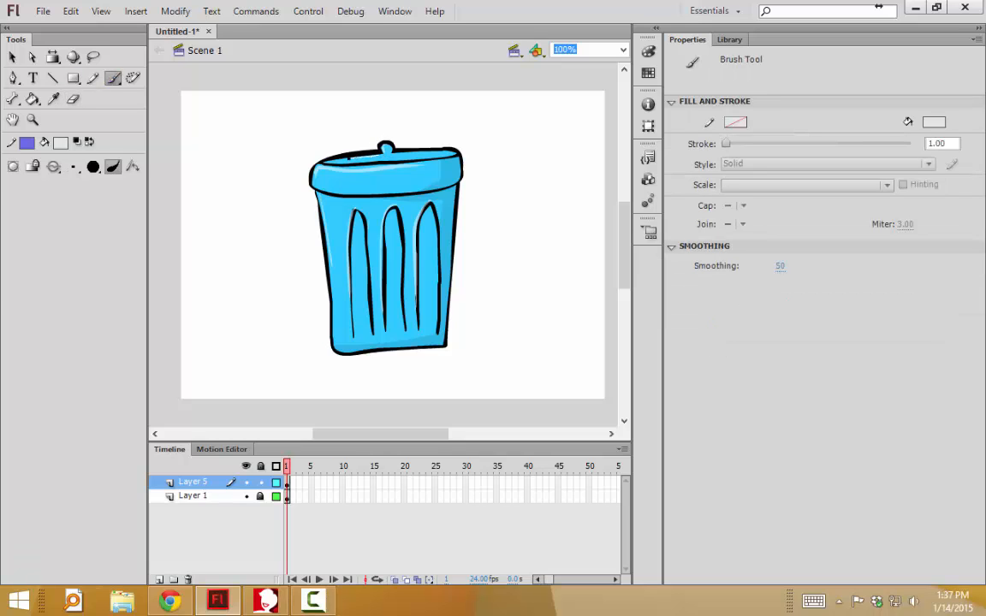
left_click_drag(335, 160, 332, 161)
Step: Add a new layer above Layer 5, lock Layer 5, and set the fill color to fully opaque red
left_click(159, 580)
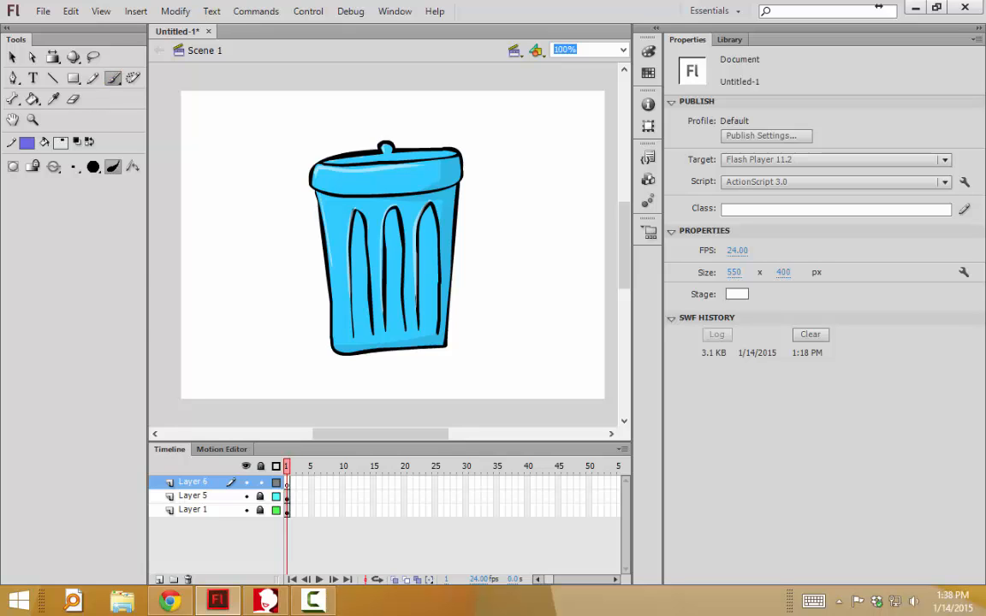
left_click(61, 143)
left_click(73, 198)
left_click(63, 141)
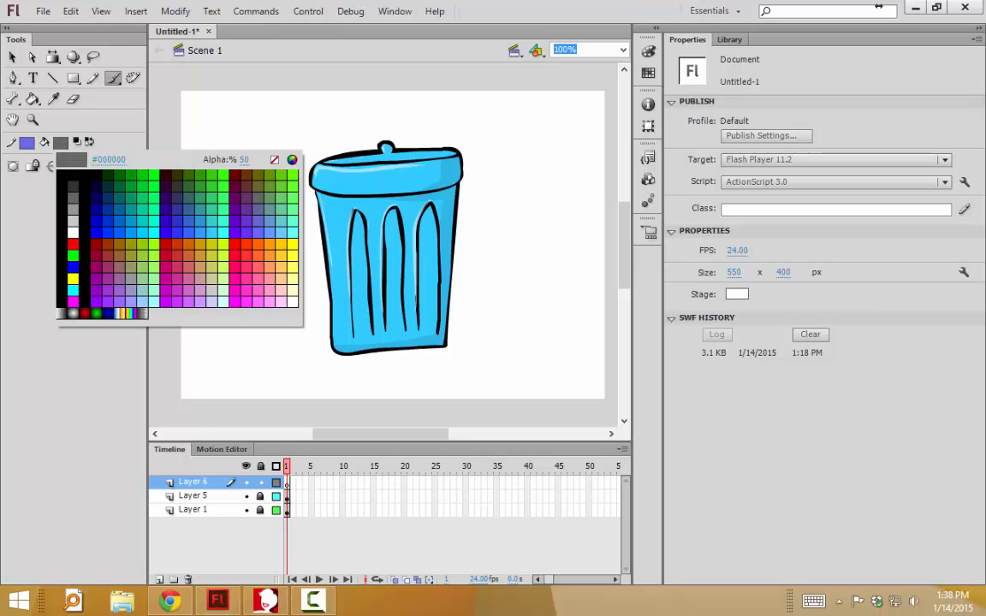
left_click(63, 143)
left_click(63, 143)
left_click(73, 243)
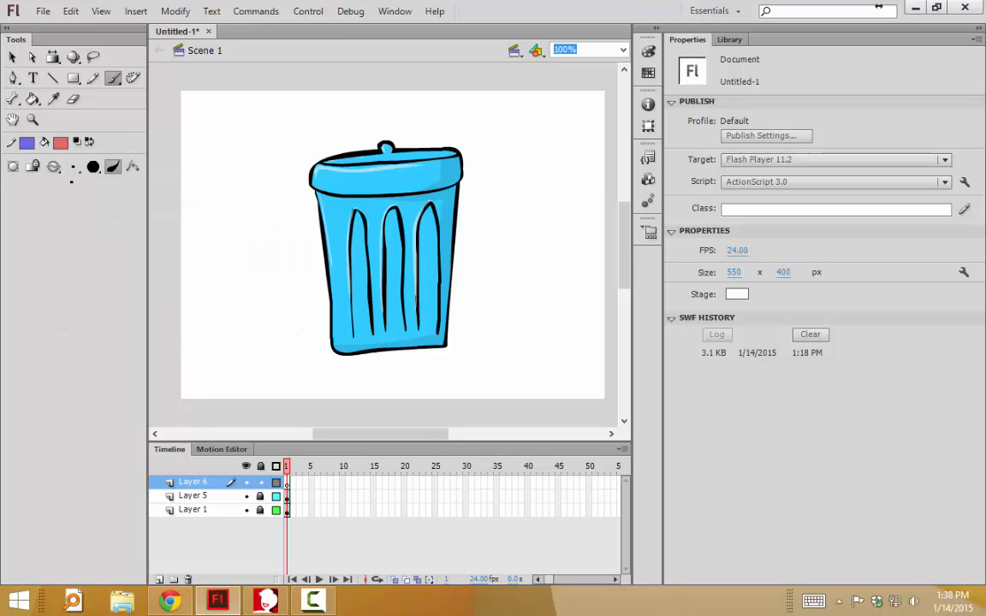
left_click(62, 143)
left_click_drag(251, 160, 417, 168)
Step: Trace the three groove outlines with red brush strokes on Layer 6 and close their lower ends with straight lines
mouse_move(354, 334)
left_mouse_down()
mouse_move(357, 208)
mouse_move(372, 332)
mouse_move(385, 321)
mouse_move(384, 301)
mouse_move(384, 327)
mouse_move(394, 208)
mouse_move(420, 325)
mouse_move(415, 235)
mouse_move(427, 203)
mouse_move(438, 332)
left_mouse_up()
left_click(52, 77)
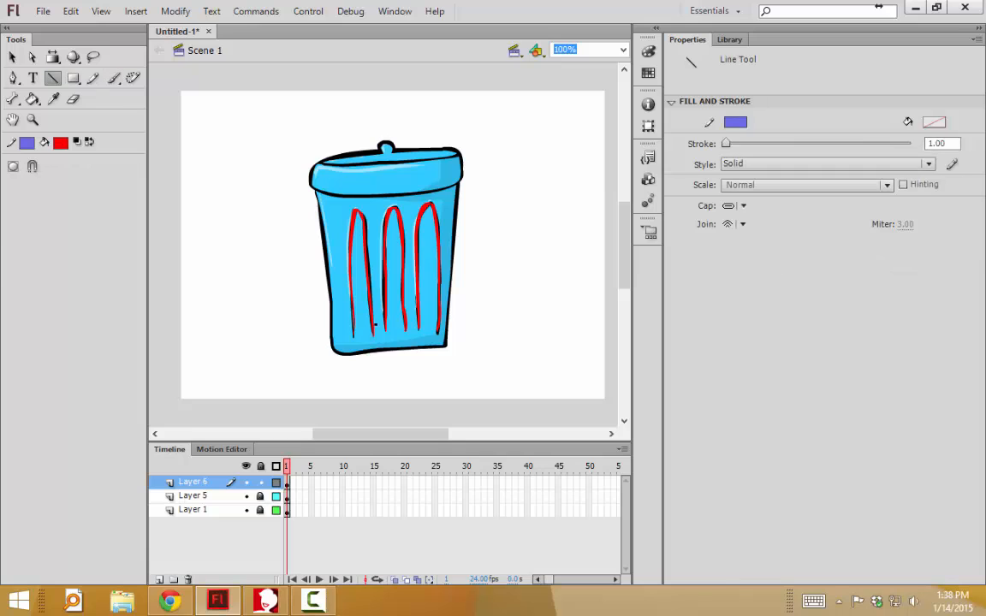
left_click_drag(353, 332, 438, 326)
Step: Fill the interiors of the three grooves and their red outlines with black on Layer 6
left_click(64, 145)
left_click(87, 180)
left_click(33, 99)
left_click(358, 252)
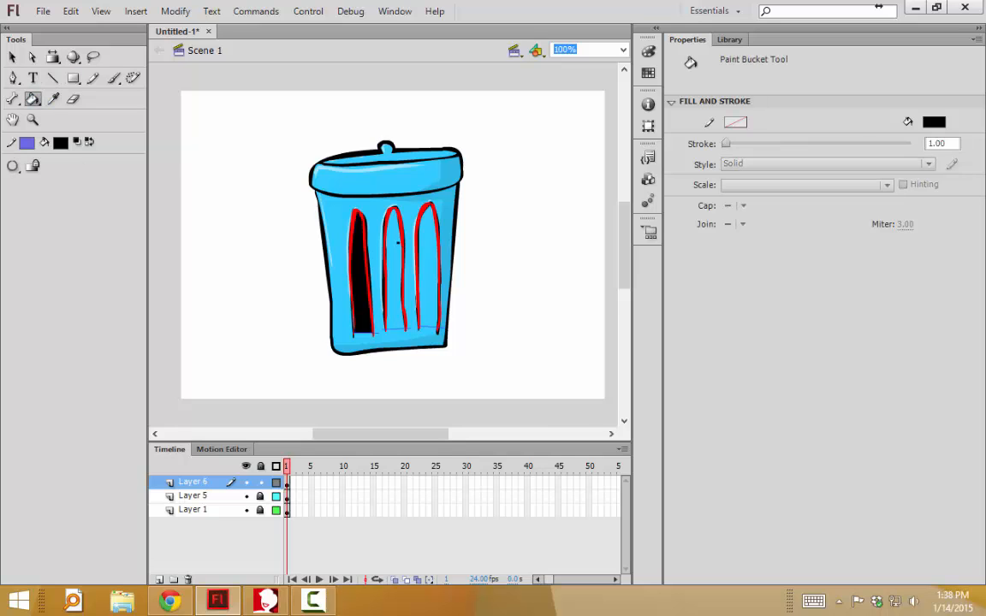
left_click(353, 221)
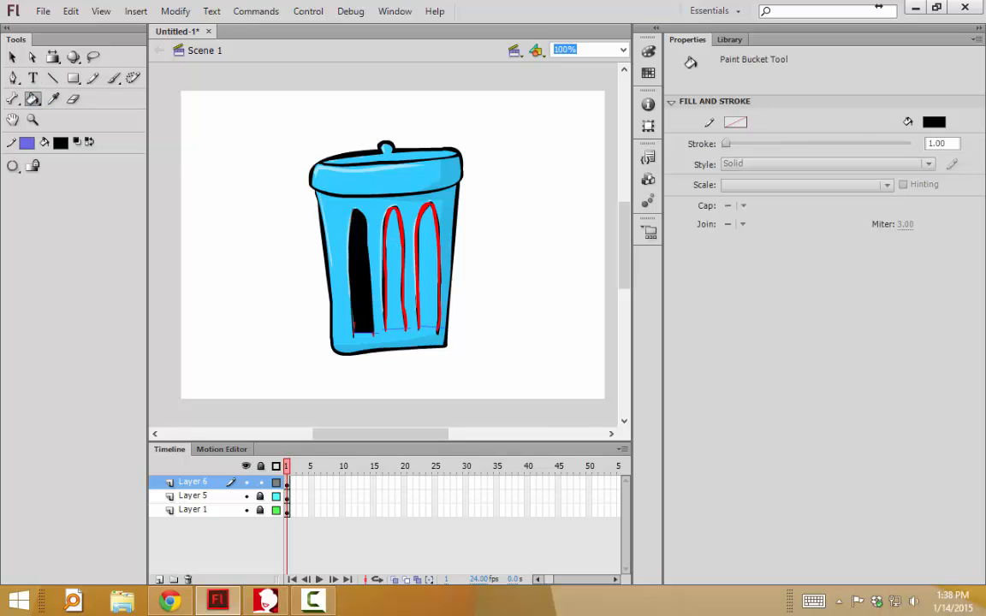
left_click(391, 212)
left_click(394, 224)
left_click(400, 225)
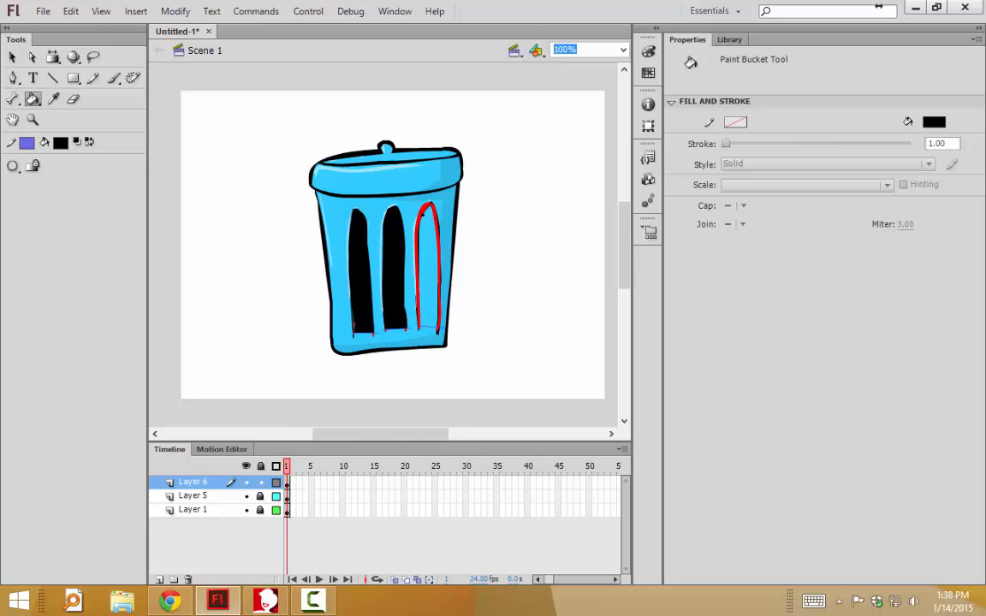
left_click(423, 214)
left_click(427, 257)
left_click(437, 257)
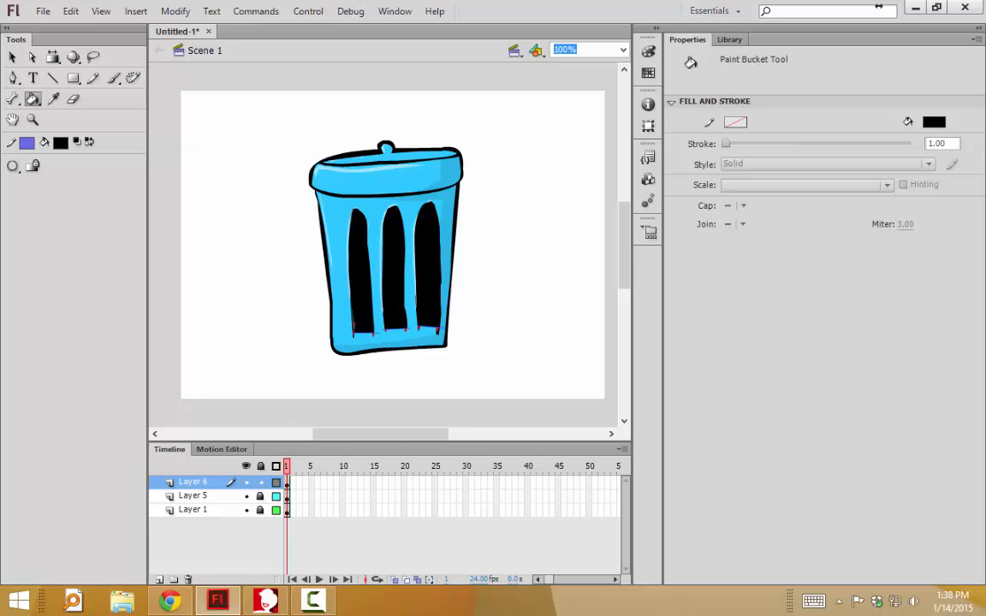
Step: Cut the three black groove fills, delete the leftover red outlines and closing lines on Layer 6, and paste the fills back in place
key("v")
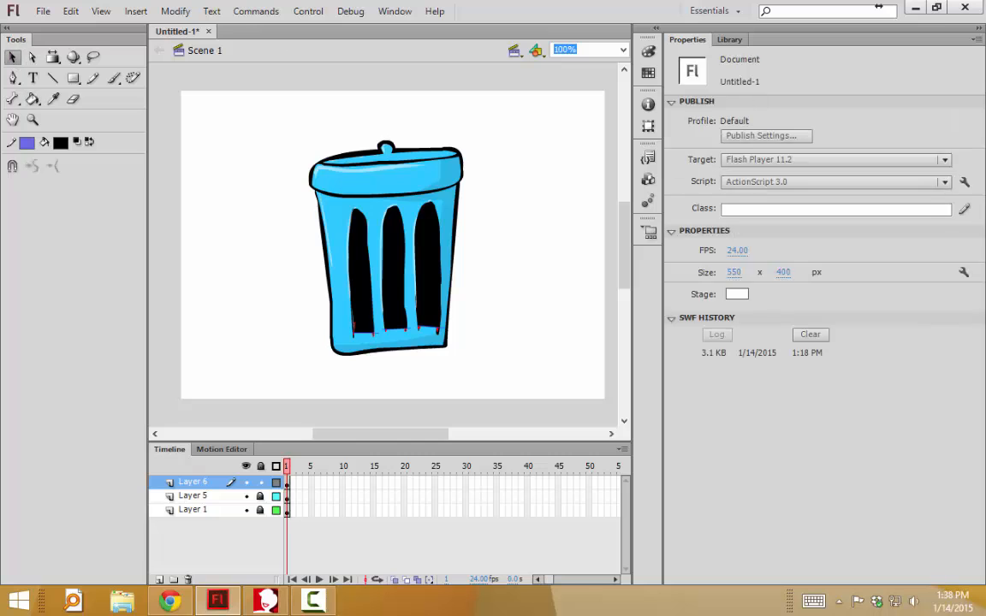
left_click(360, 274)
left_click(394, 256, "shift")
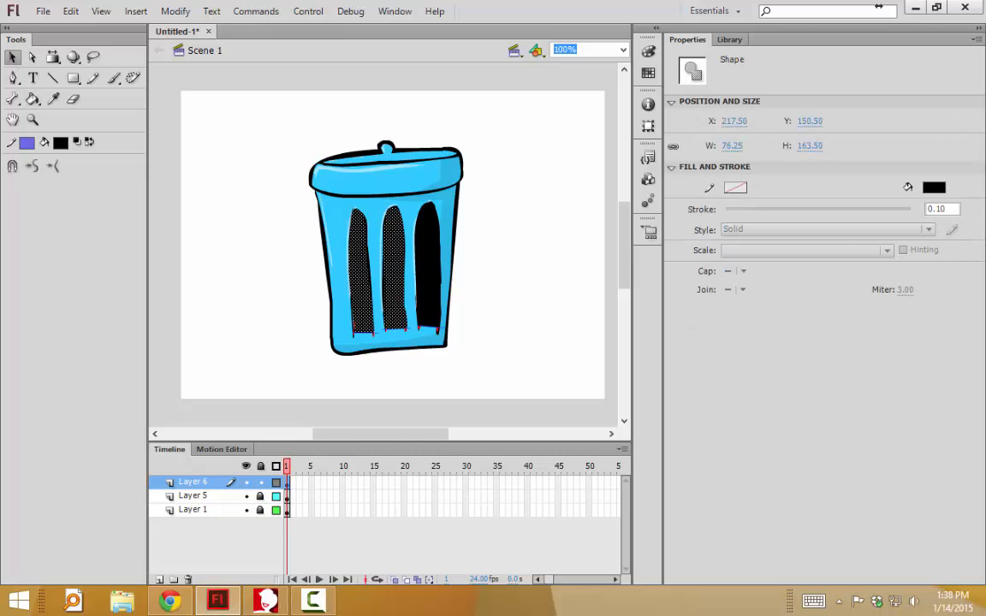
left_click(428, 257, "shift")
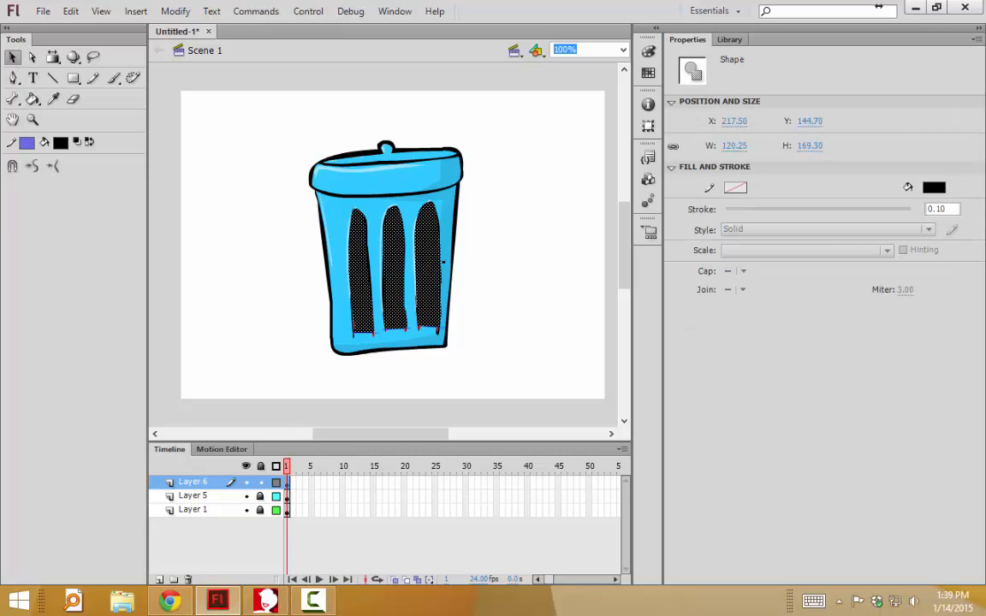
key("Delete")
key("ctrl+a")
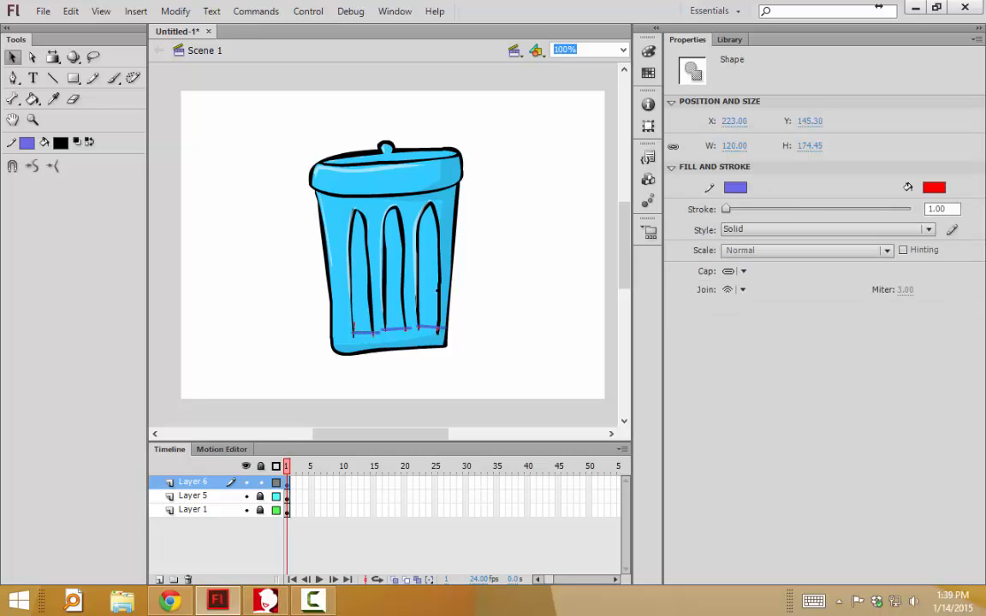
key("Delete")
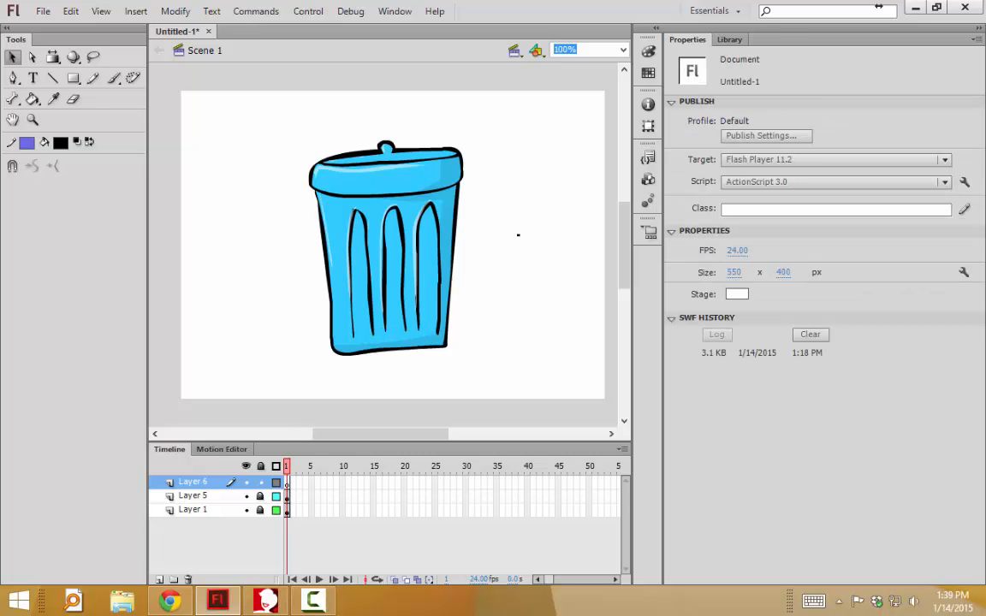
right_click(518, 246)
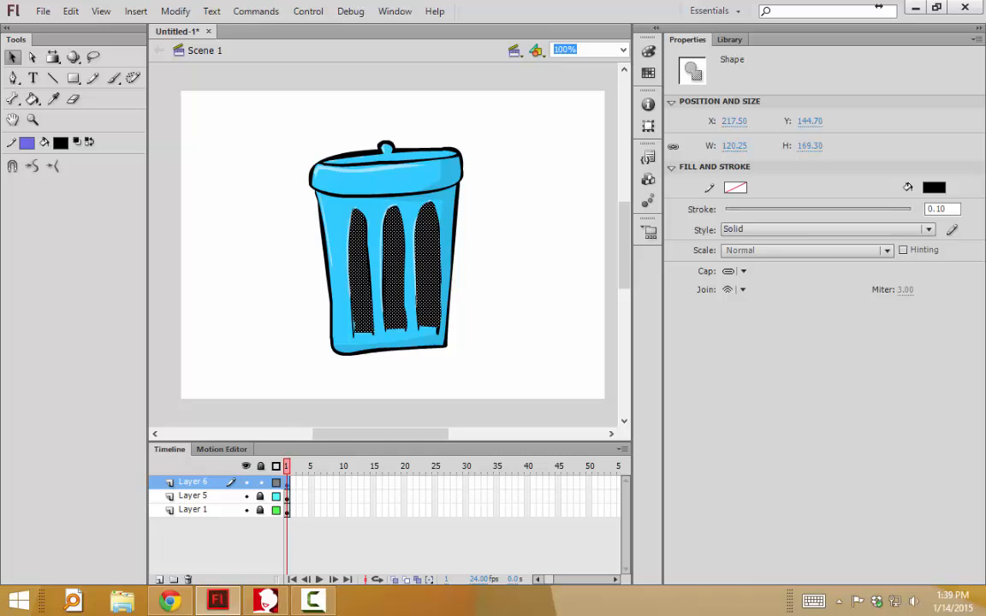
left_click(527, 181)
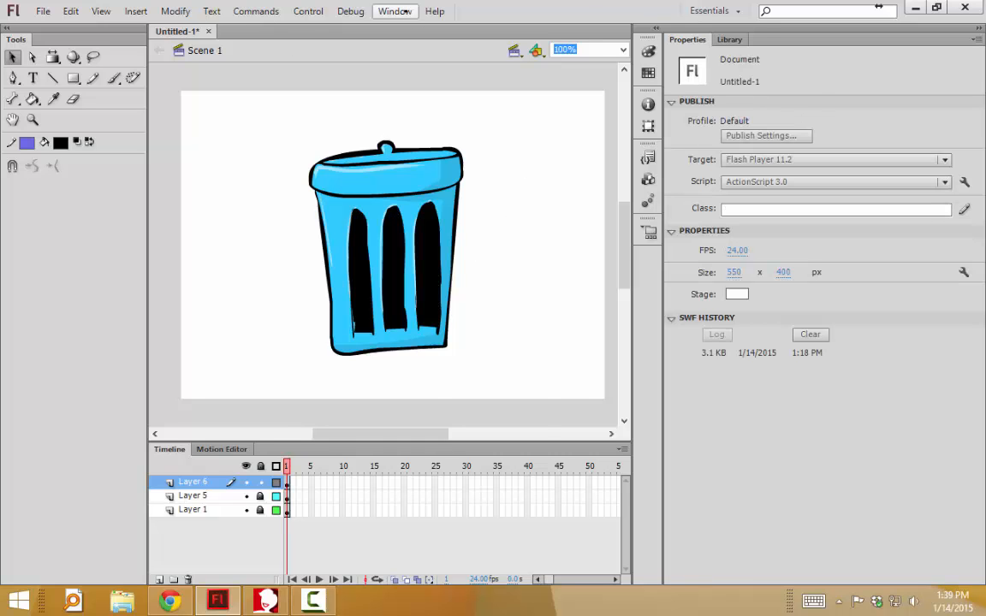
Step: Switch the fill color to a linear gradient and set its black starting stop to 100% alpha
left_click(406, 12)
left_click(431, 350)
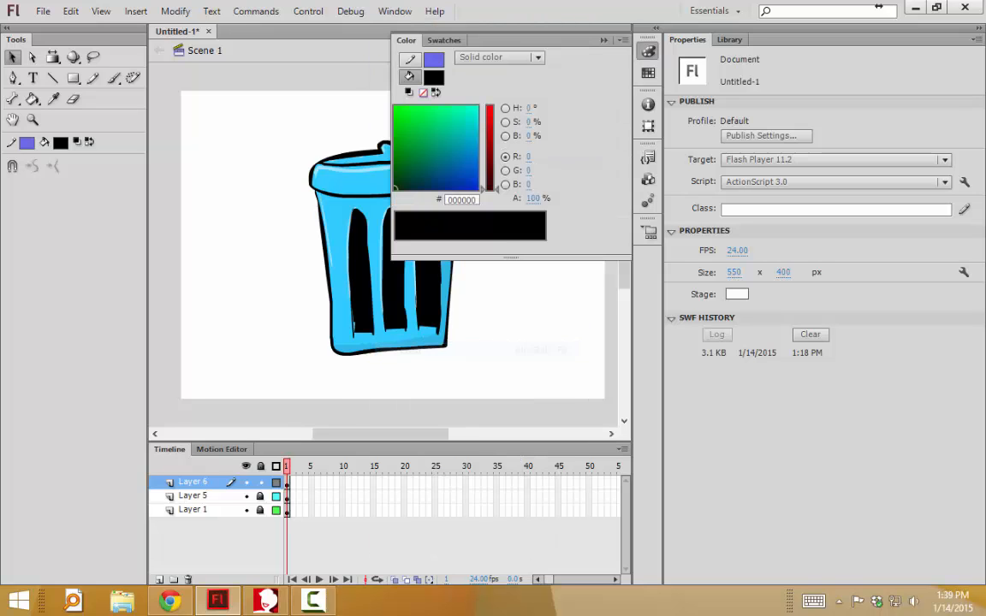
left_click(497, 57)
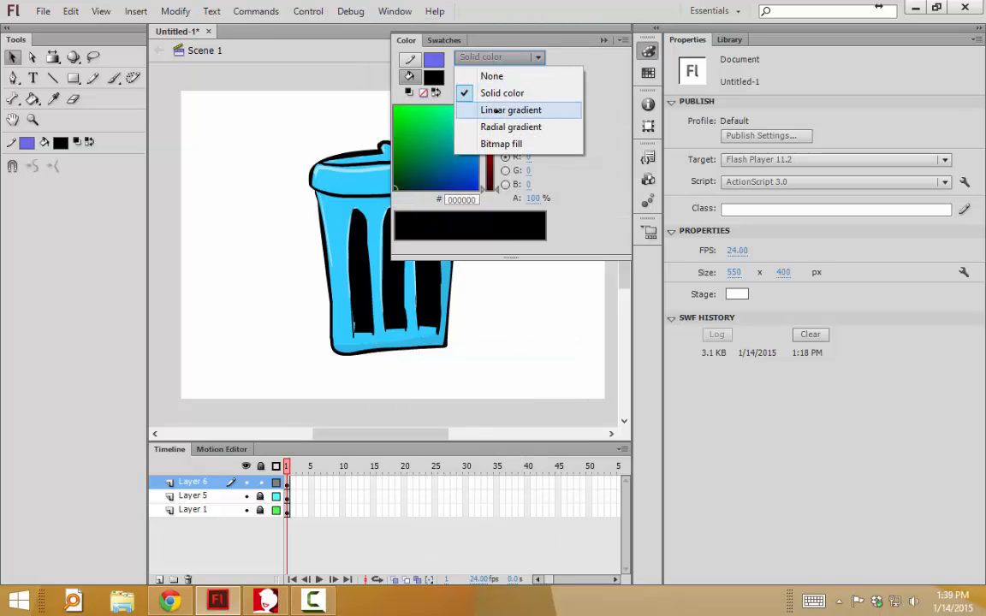
left_click(495, 110)
left_click(395, 235)
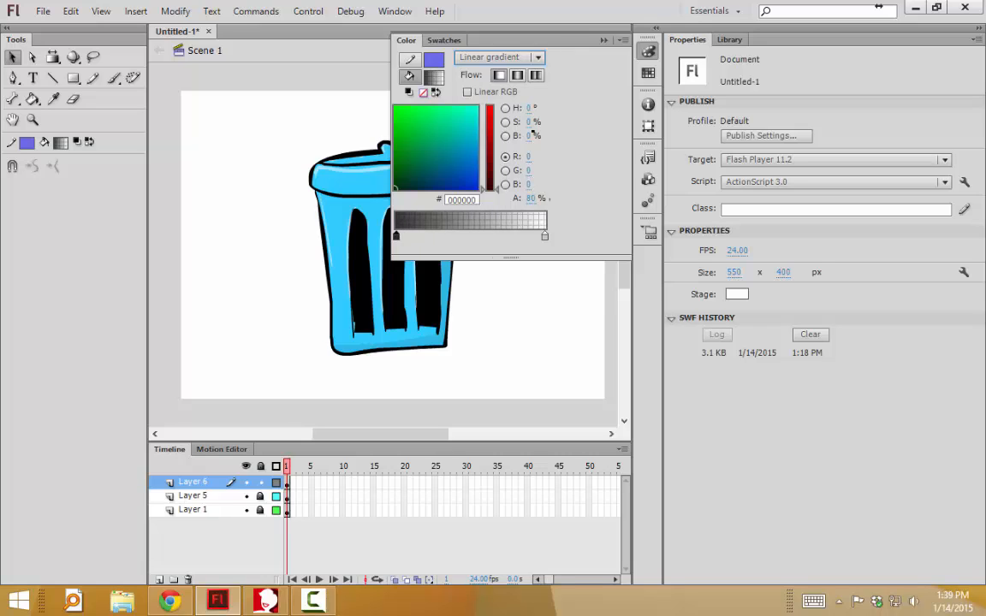
left_click_drag(538, 196, 585, 202)
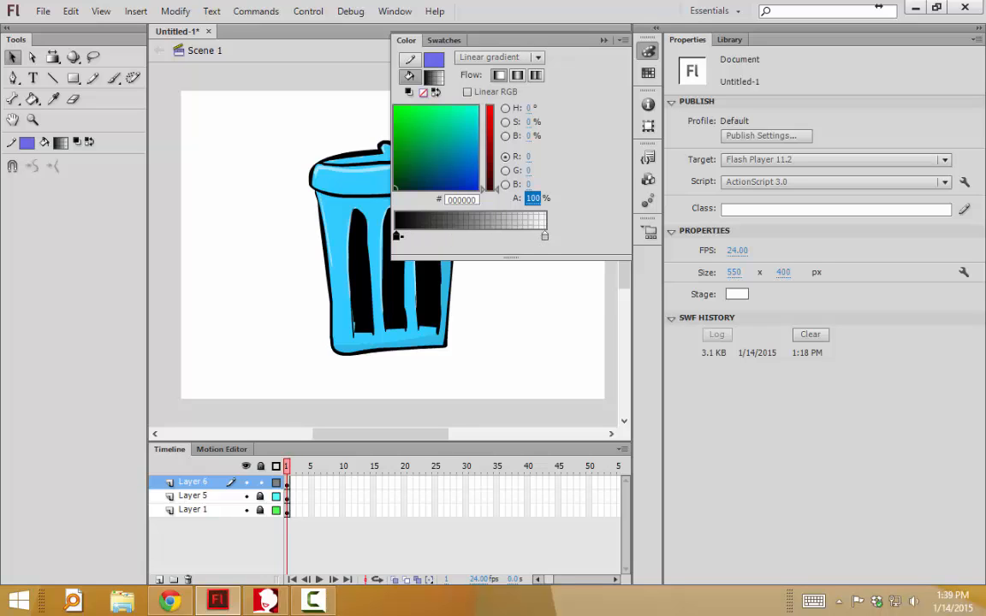
Step: Replace the gradient's white end stop with a black one at 0% alpha
left_click(418, 235)
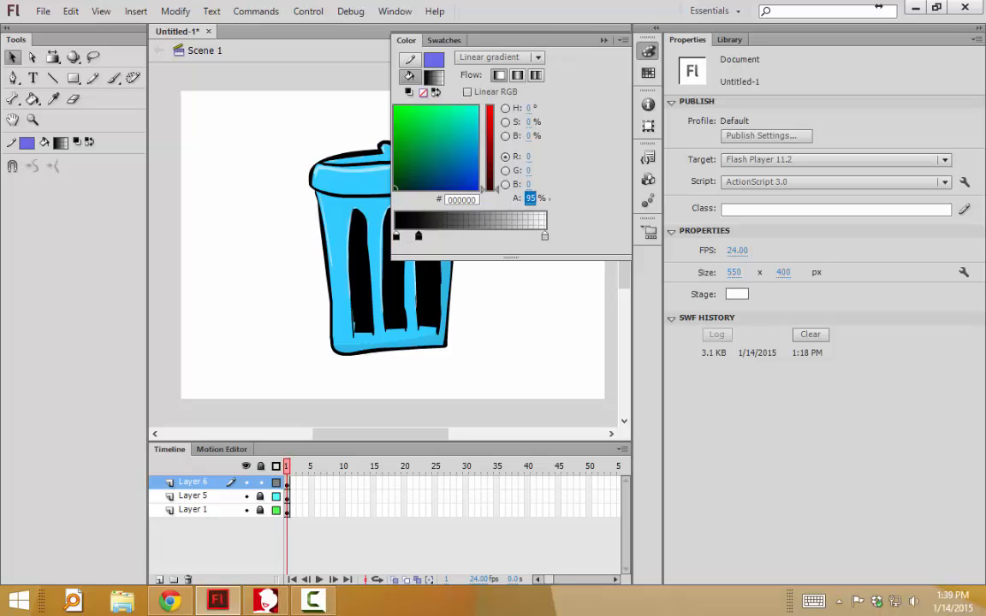
key("ctrl+z")
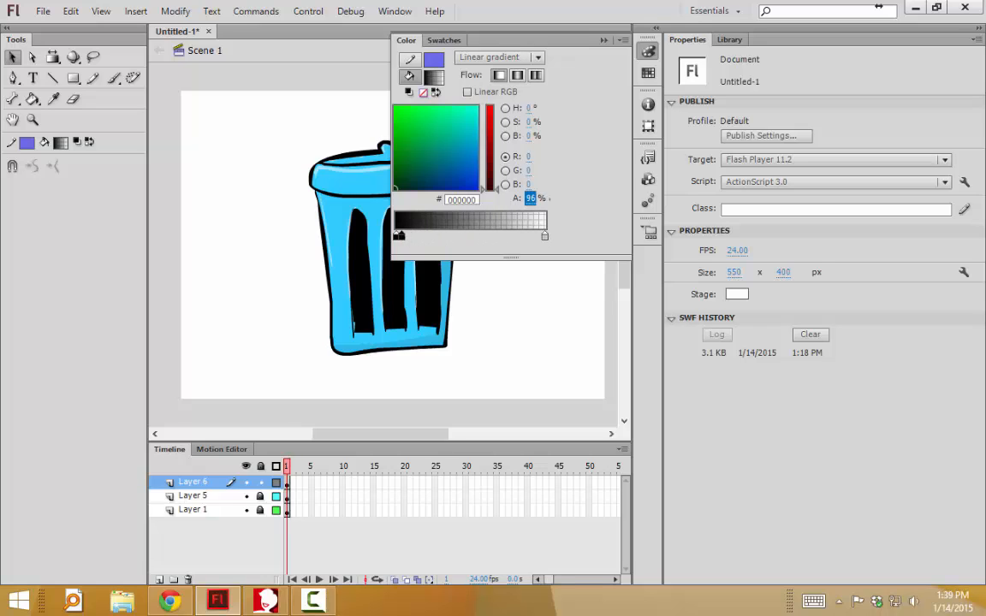
left_click_drag(405, 232, 464, 232)
left_click_drag(545, 234, 544, 261)
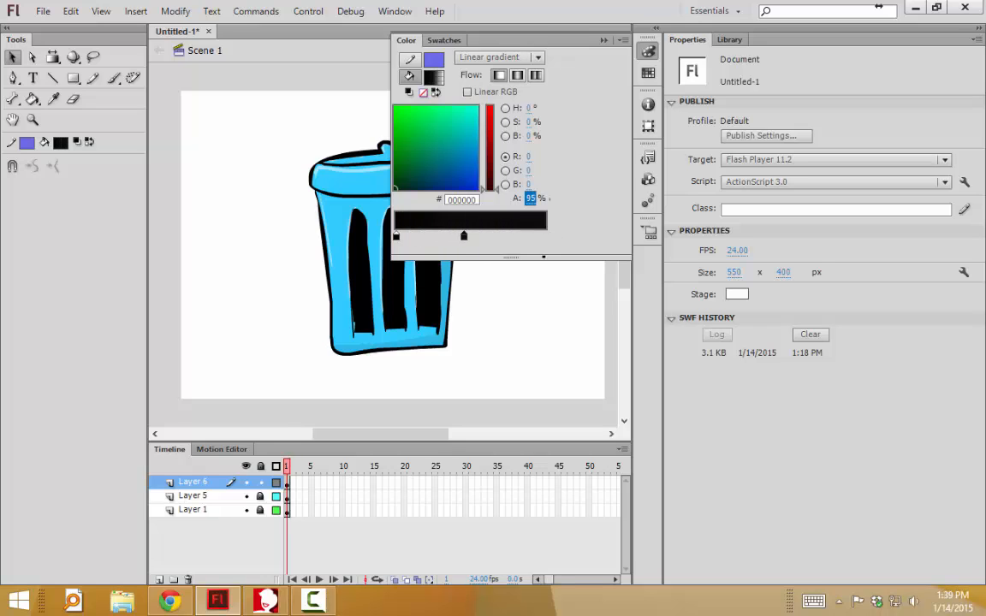
left_click_drag(463, 234, 550, 231)
type("0")
key("Return")
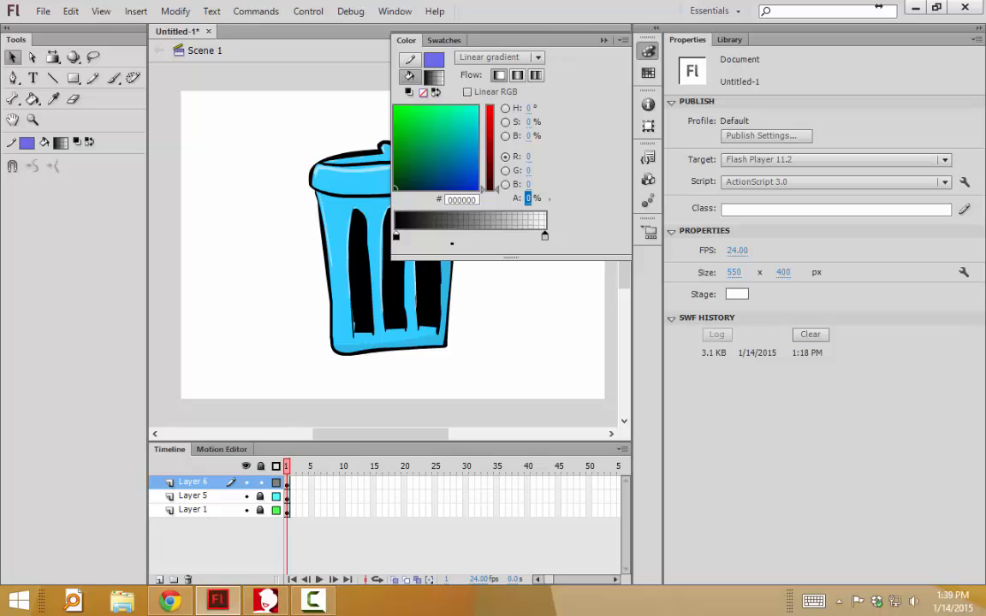
left_click(497, 293)
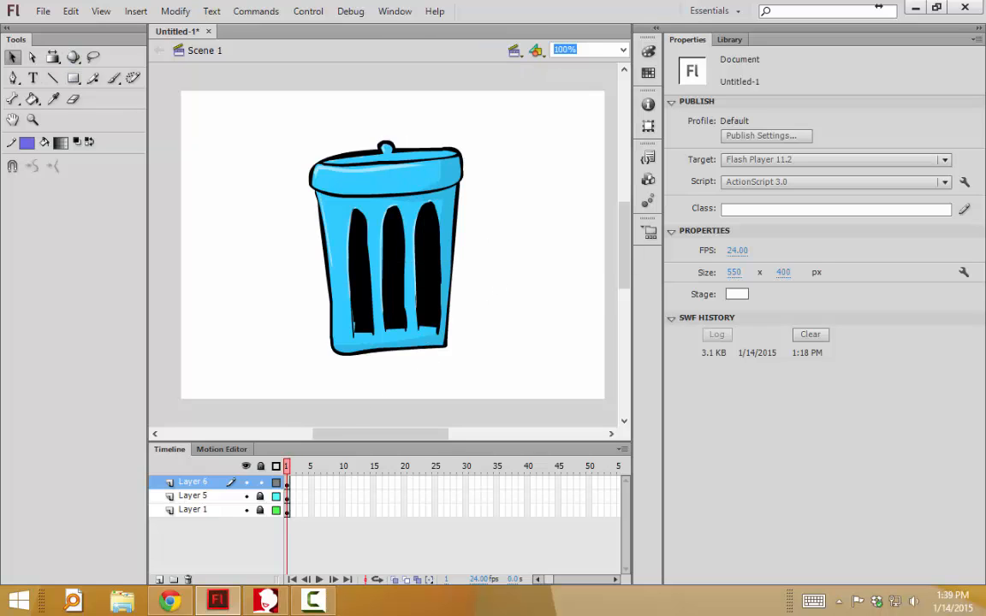
Step: Fill the three grooves with the gradient, black at their upper ends fading to transparent downward, and sample the middle groove's gradient
left_click(32, 98)
left_click_drag(360, 218, 364, 308)
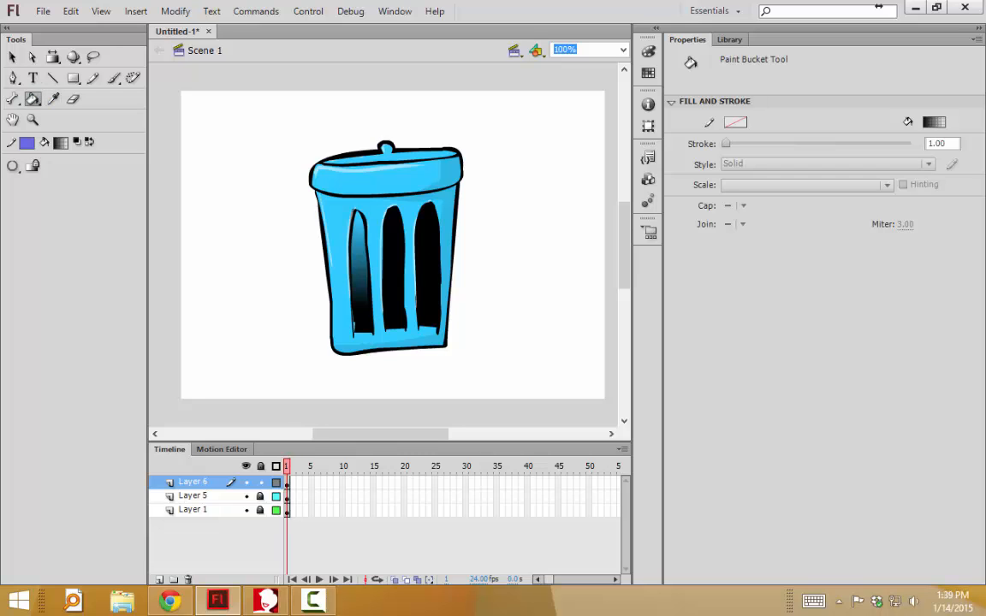
left_click_drag(393, 316, 395, 216)
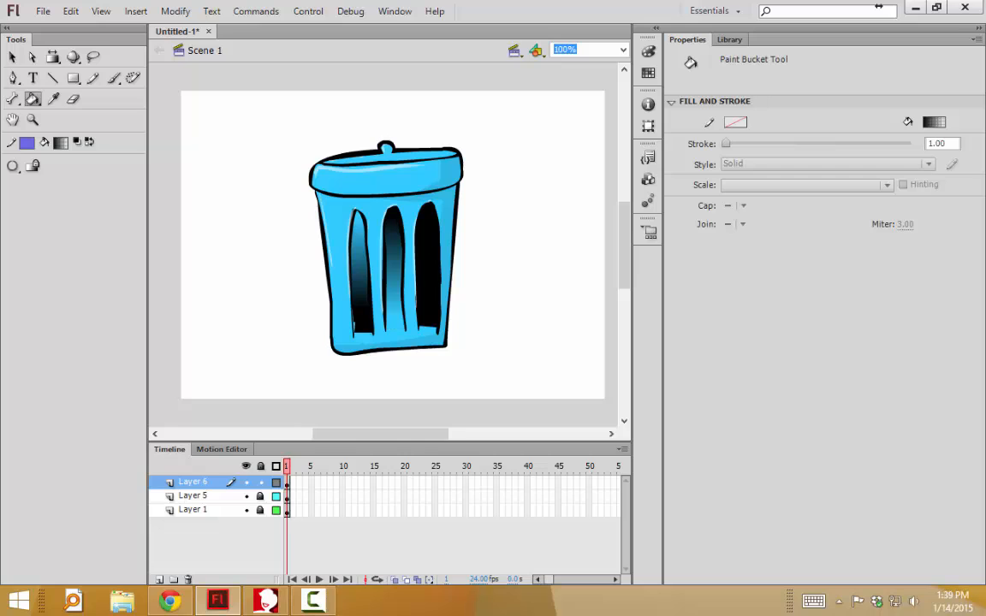
left_click_drag(430, 315, 429, 210)
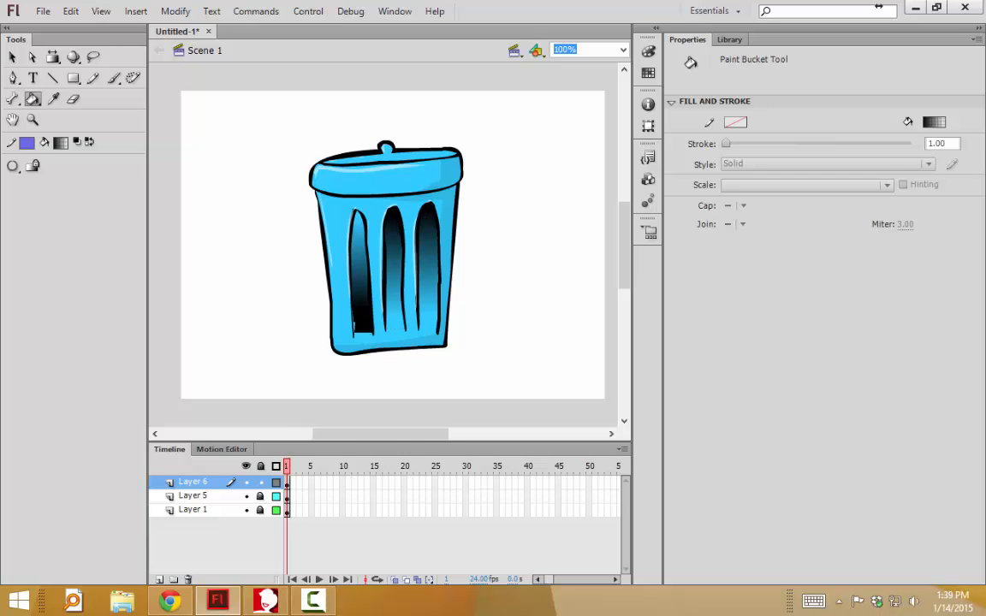
left_click_drag(326, 293, 324, 189)
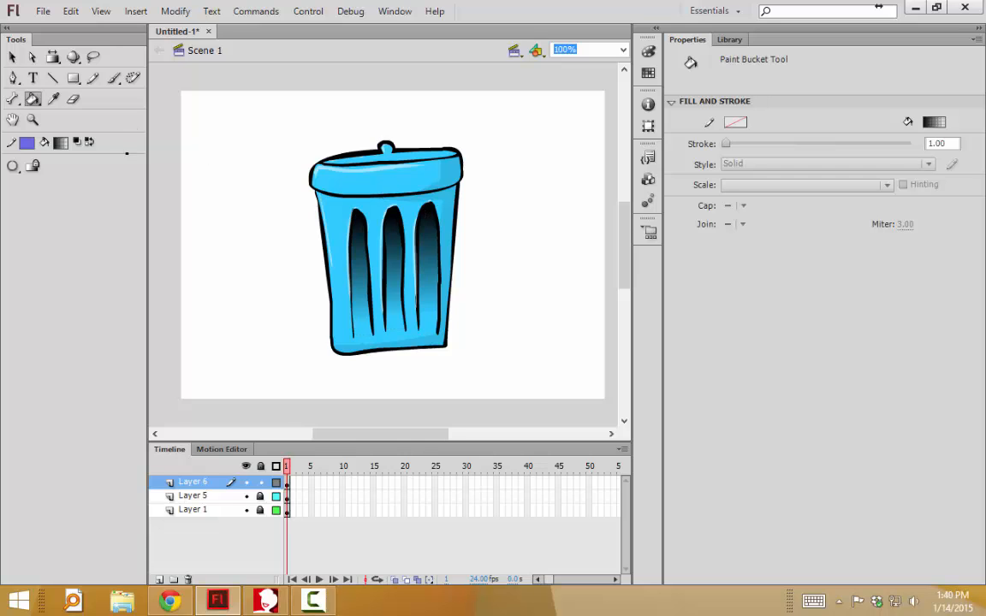
left_click(54, 99)
left_click(394, 266)
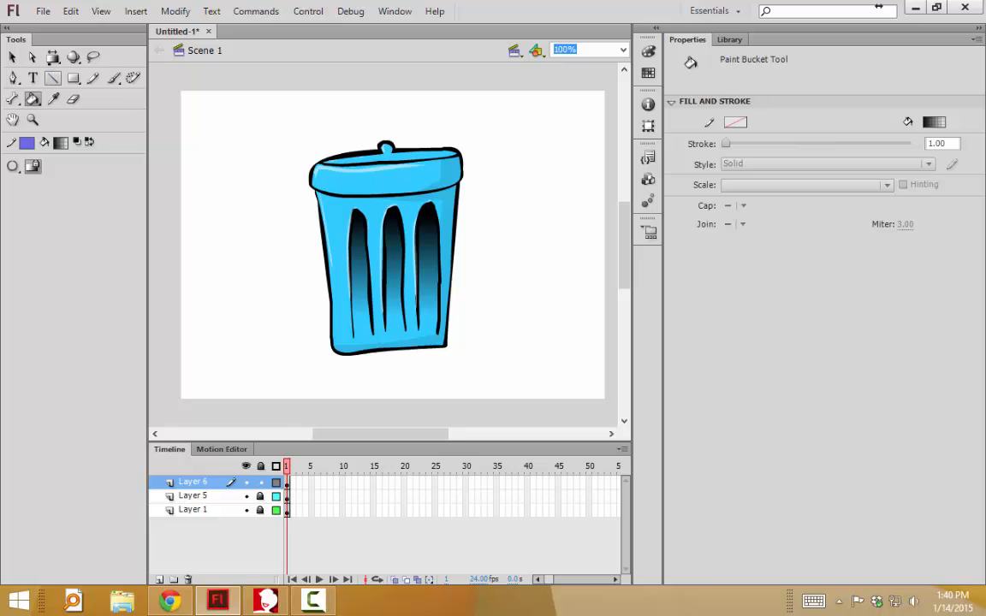
left_click(52, 57)
left_click(53, 57)
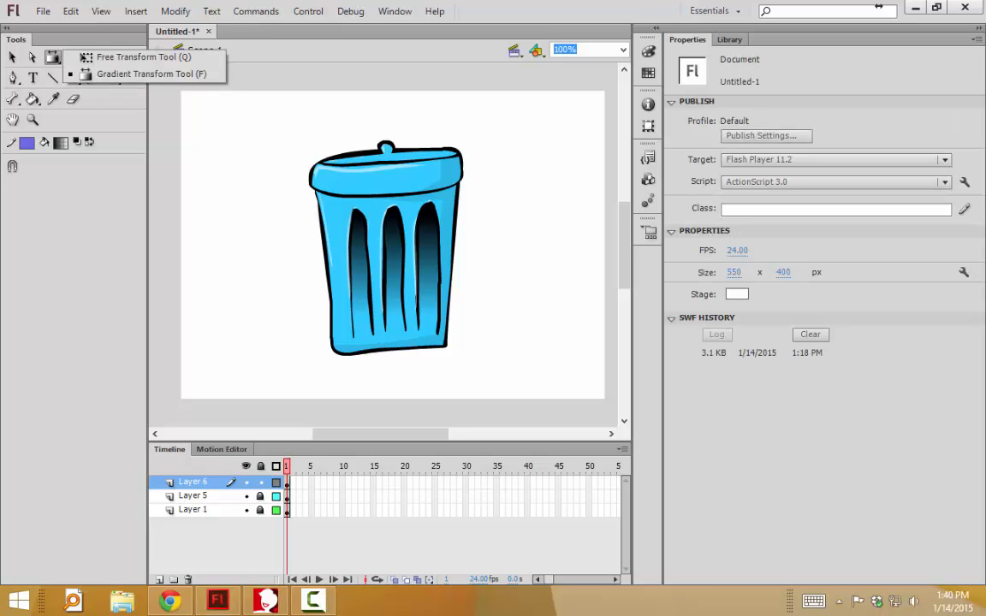
left_click(129, 57)
left_click(364, 263)
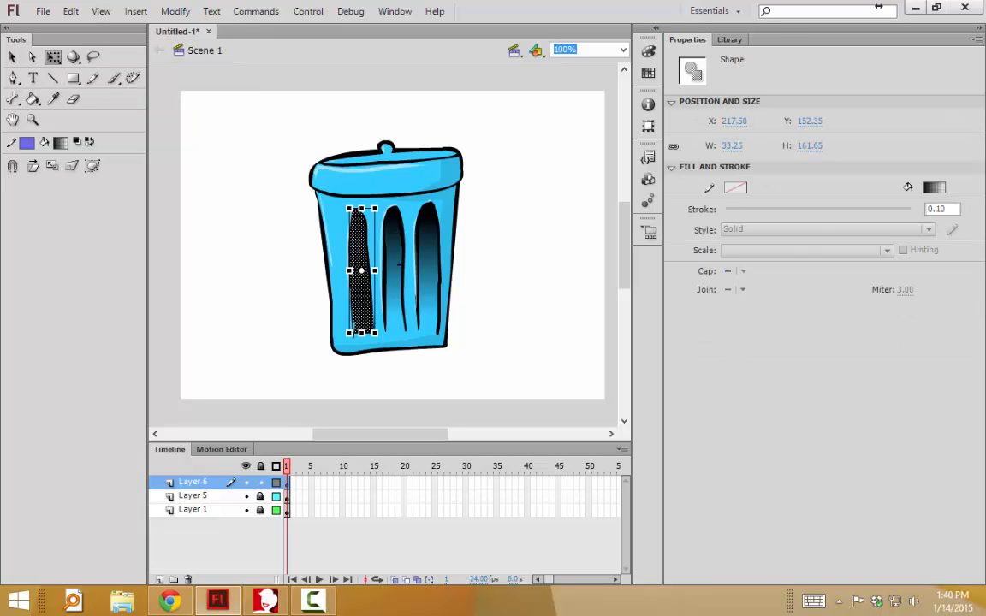
left_click(486, 222)
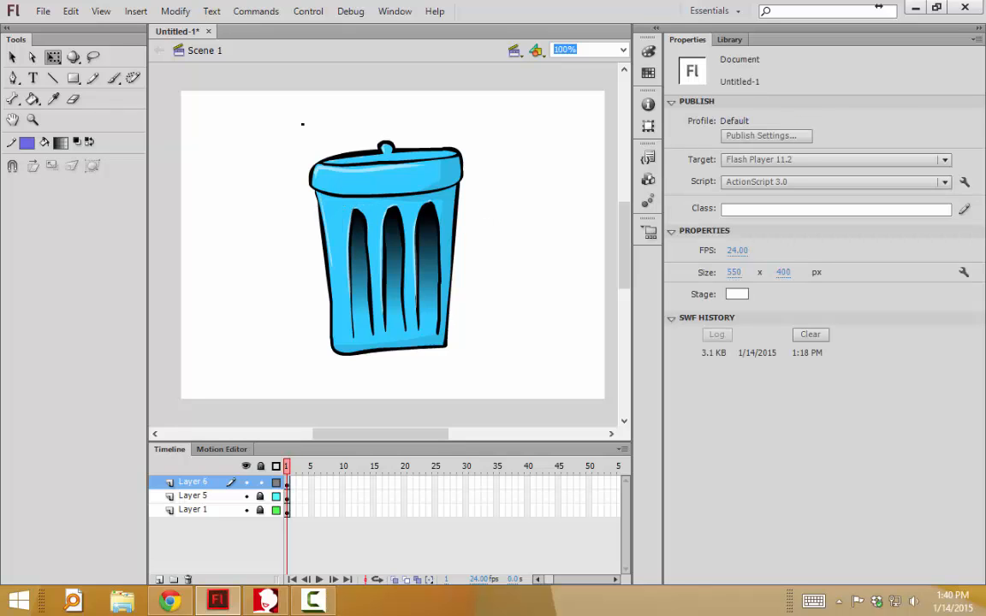
left_click(394, 251)
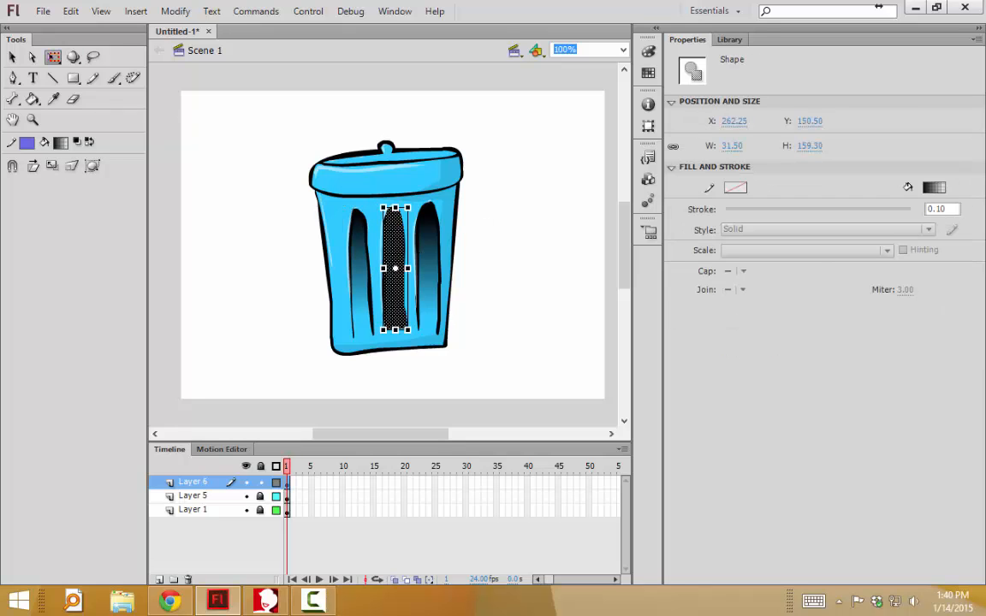
Step: Tilt the grooves' shared gradient slightly with the Gradient Transform tool and move its center up toward the groove tops
left_click(53, 56)
left_click(131, 73)
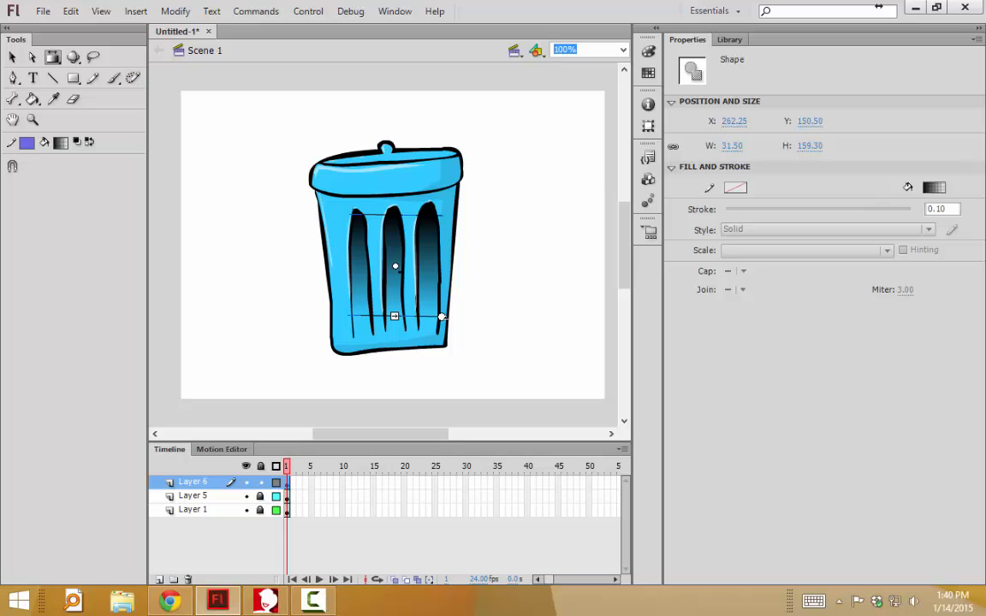
left_click_drag(443, 316, 446, 315)
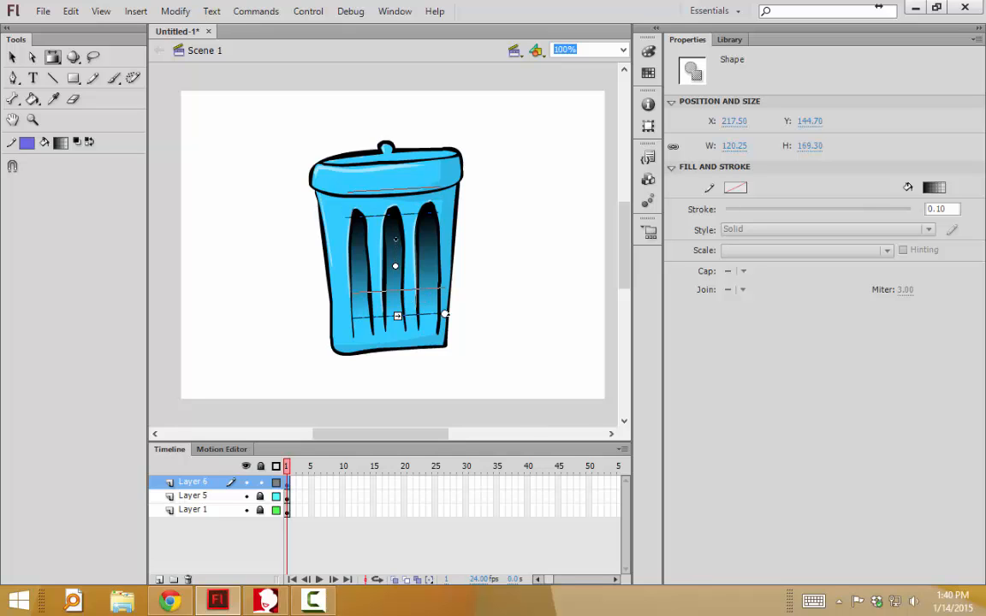
left_click_drag(395, 266, 393, 232)
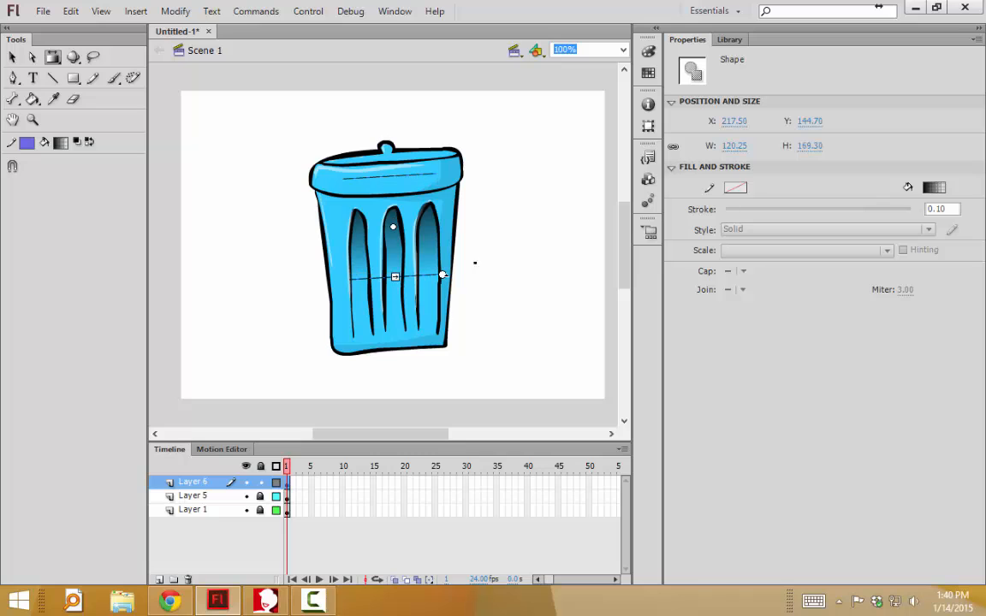
left_click(496, 262)
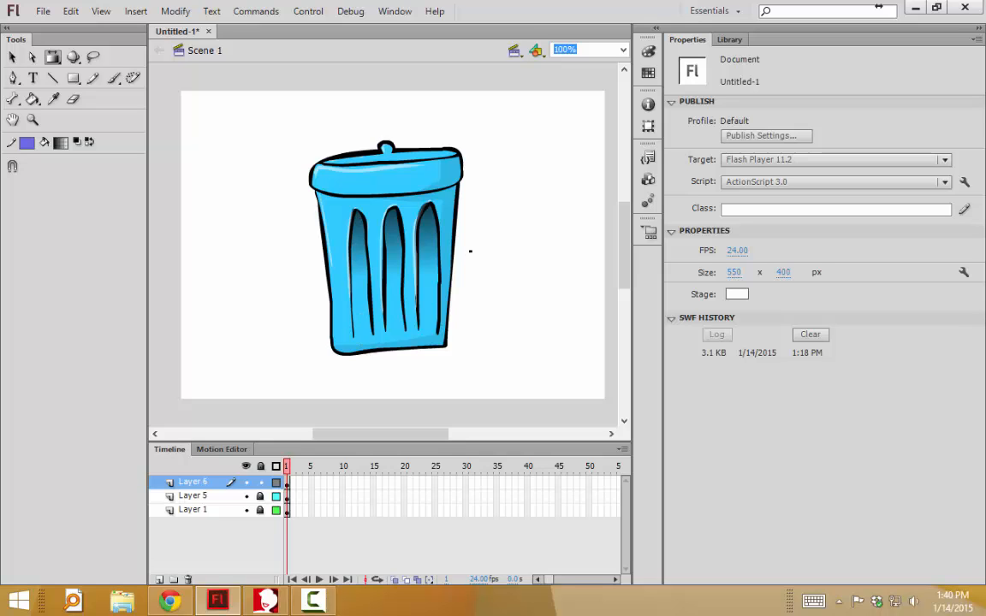
Step: Stretch the grooves' gradient lengthwise and raise its center to the lid's lower edge for softer shading
left_click(359, 233)
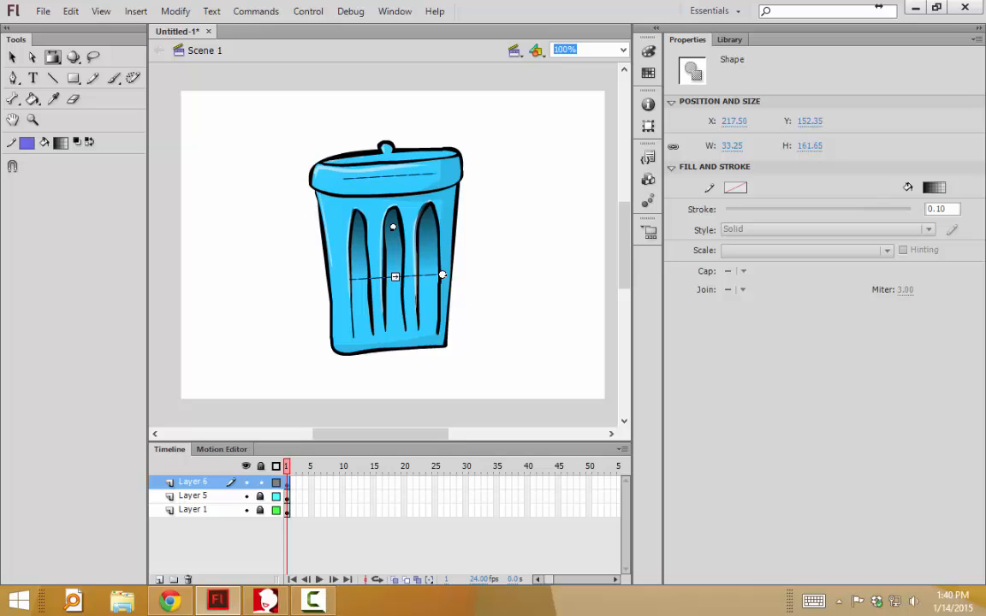
left_click_drag(393, 227, 392, 212)
left_click_drag(393, 262, 397, 314)
left_click_drag(392, 212, 390, 189)
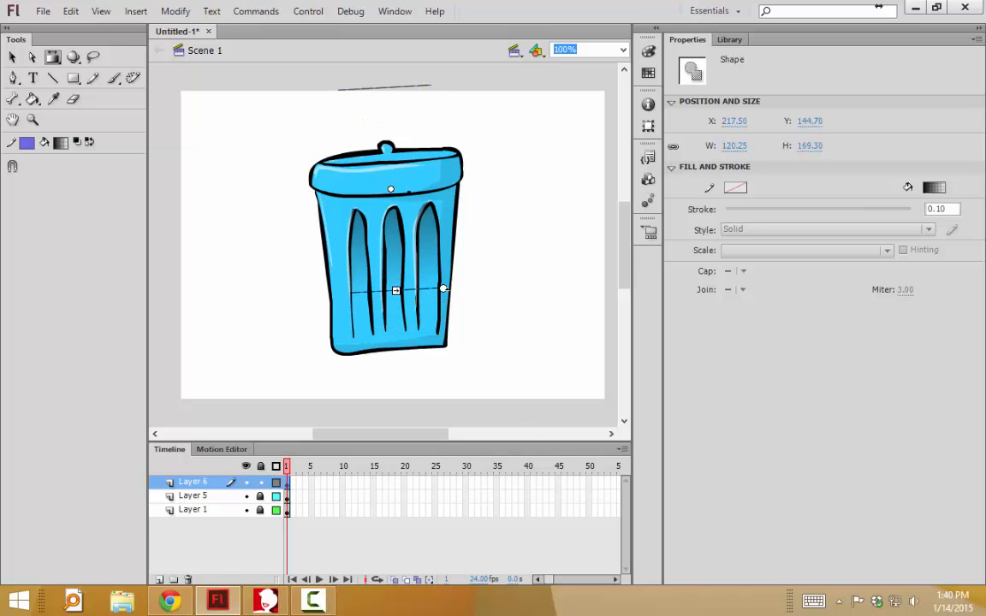
left_click(504, 198)
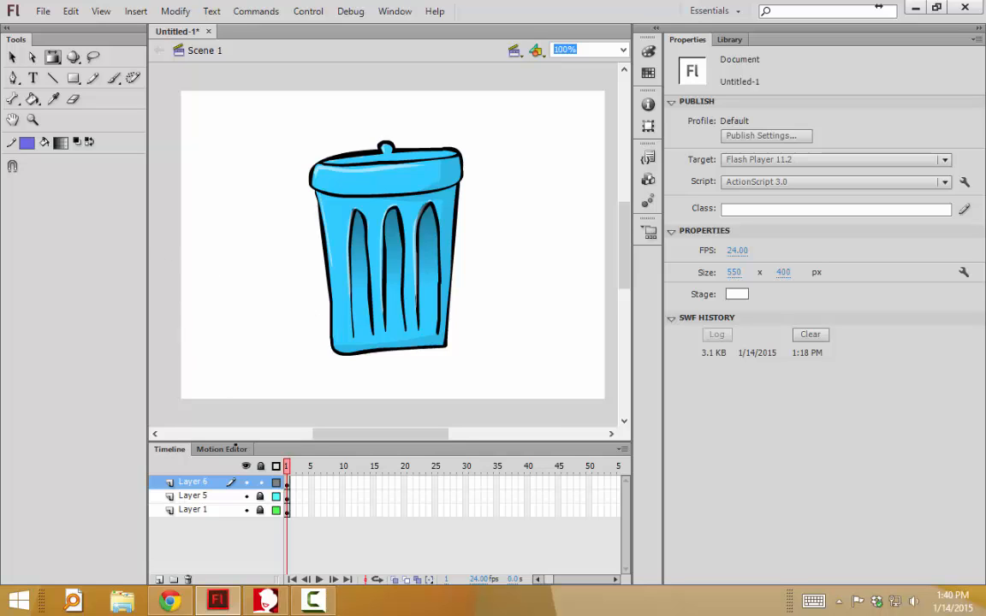
Step: Export the drawing as an SWF movie named trashcan on the Desktop
left_click(43, 11)
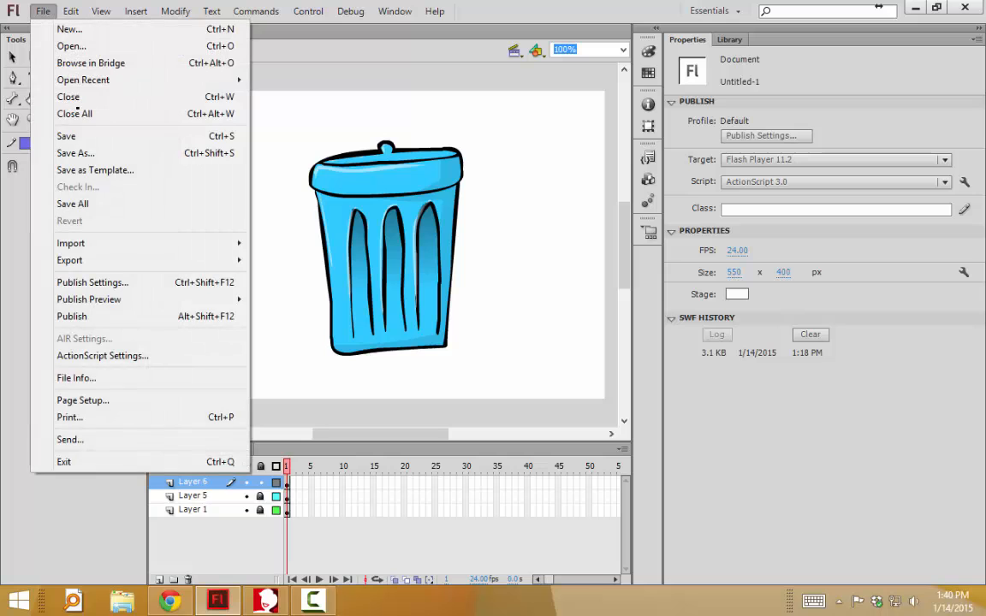
mouse_move(105, 259)
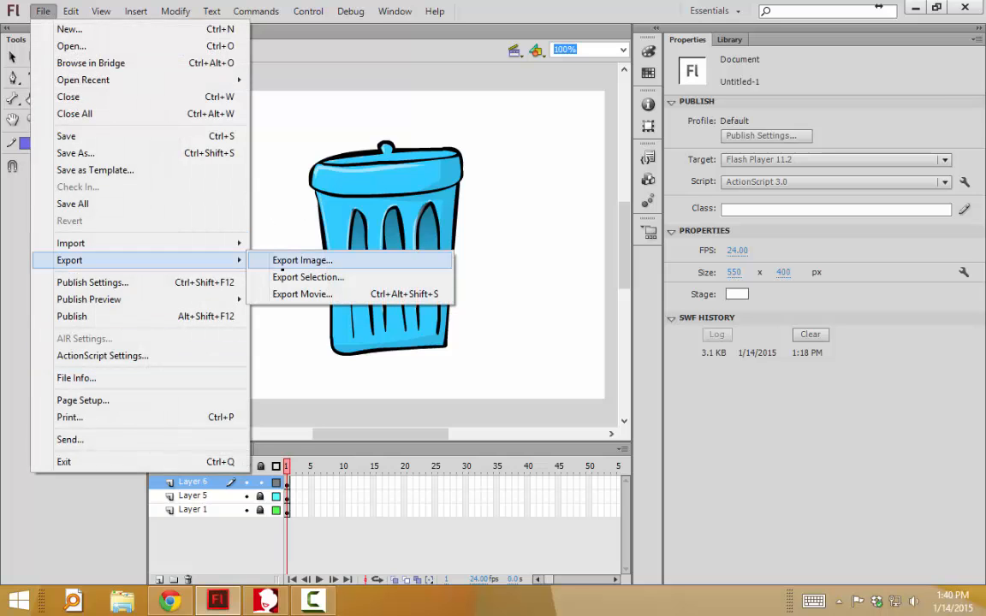
left_click(283, 295)
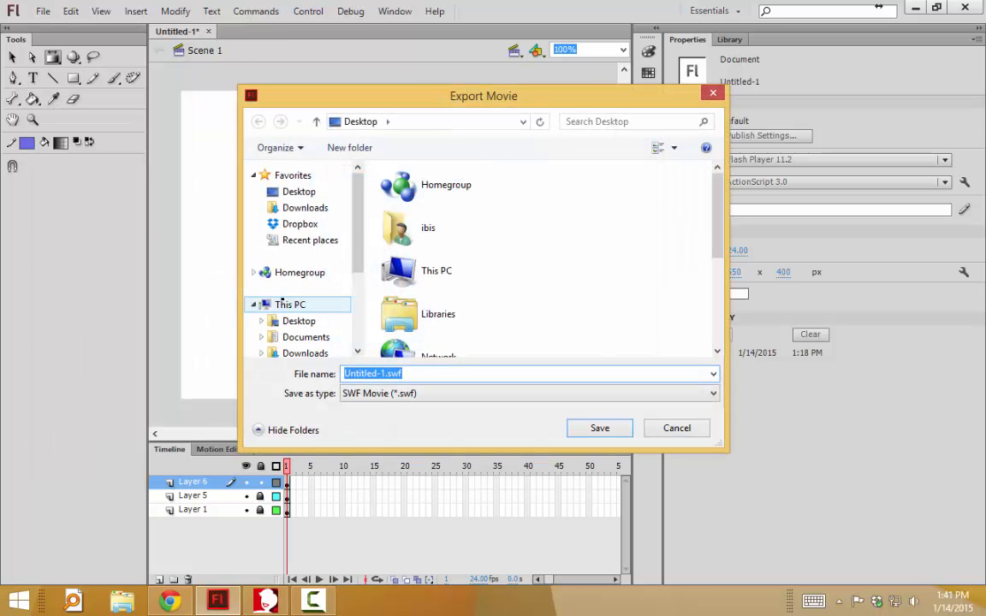
type("trashcan")
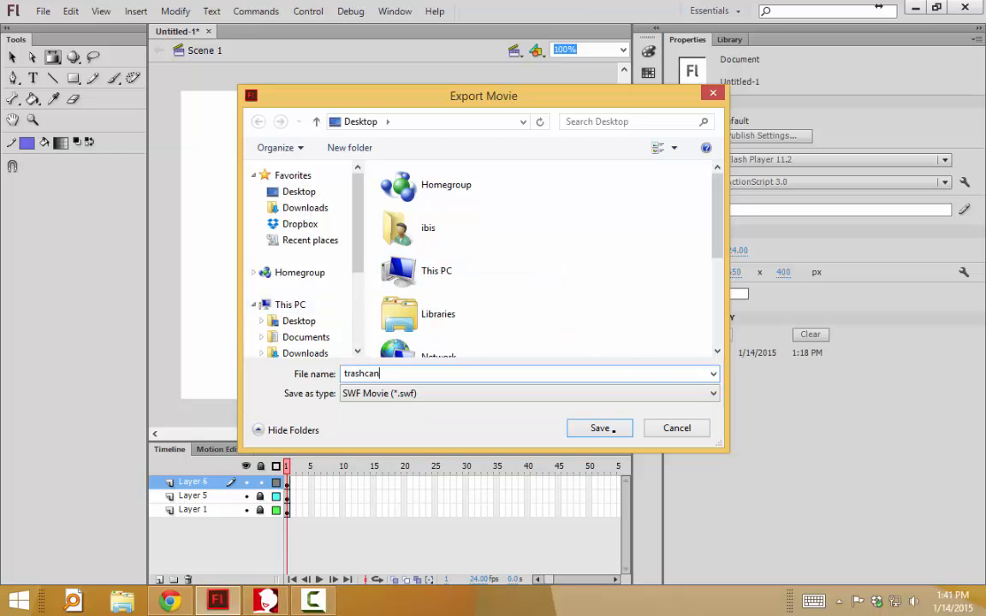
left_click(600, 428)
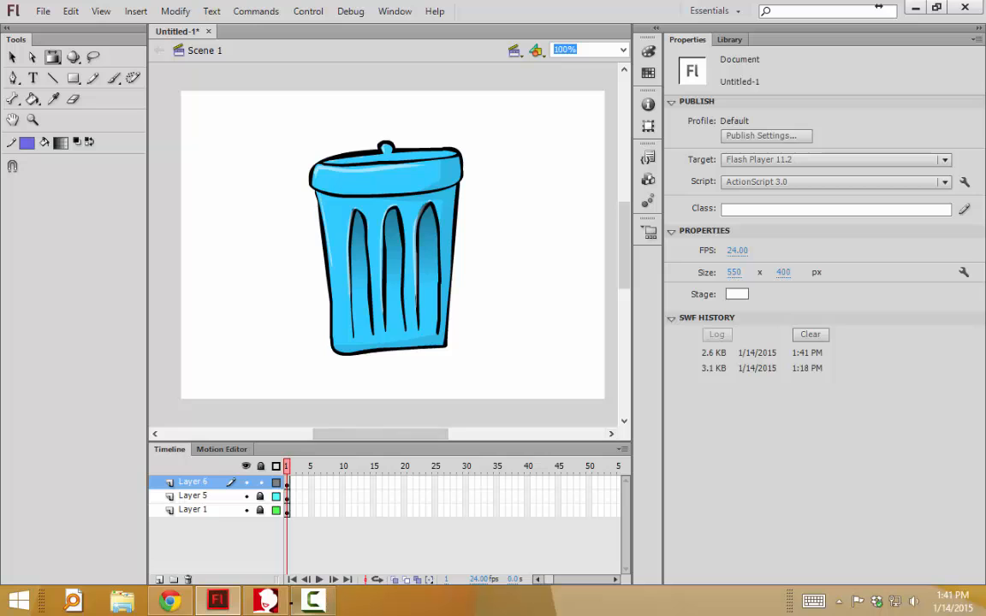
Step: Switch to CrazyTalk Animator 2 and import trashcan.swf from the desktop onto the stage as a prop
left_click(271, 602)
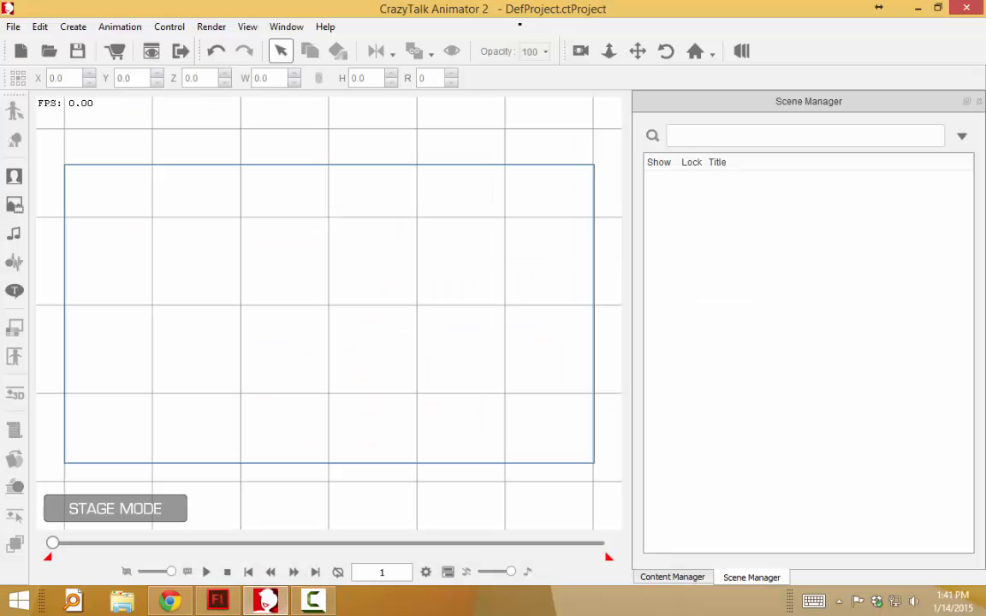
double_click(526, 7)
double_click(523, 7)
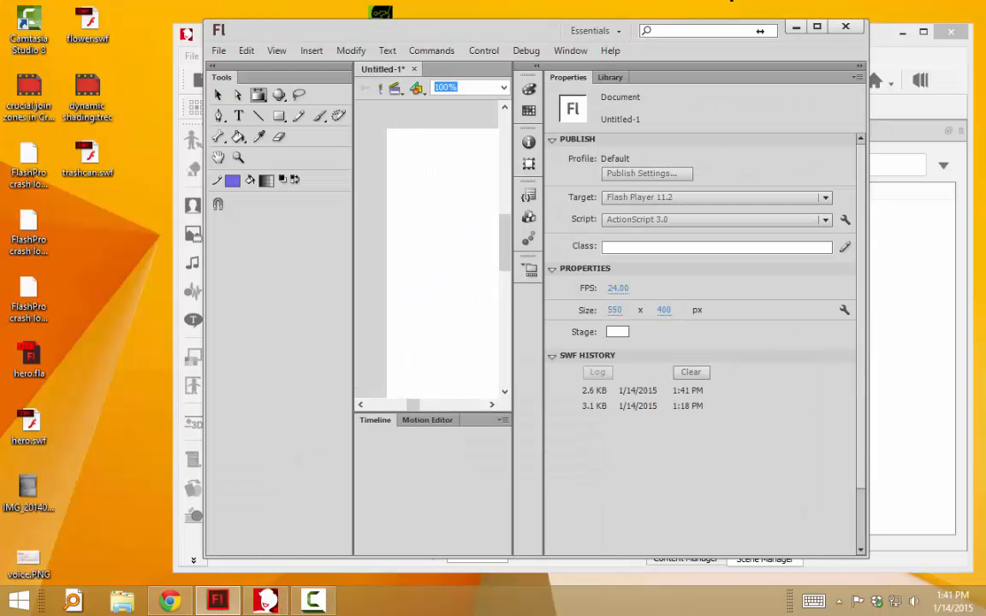
left_click(796, 27)
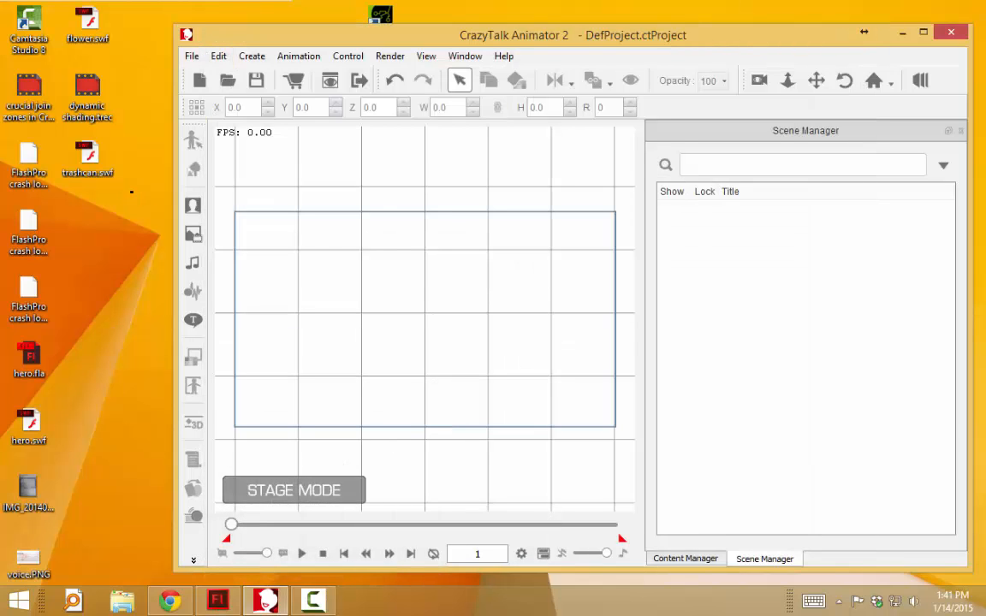
left_click_drag(87, 154, 393, 332)
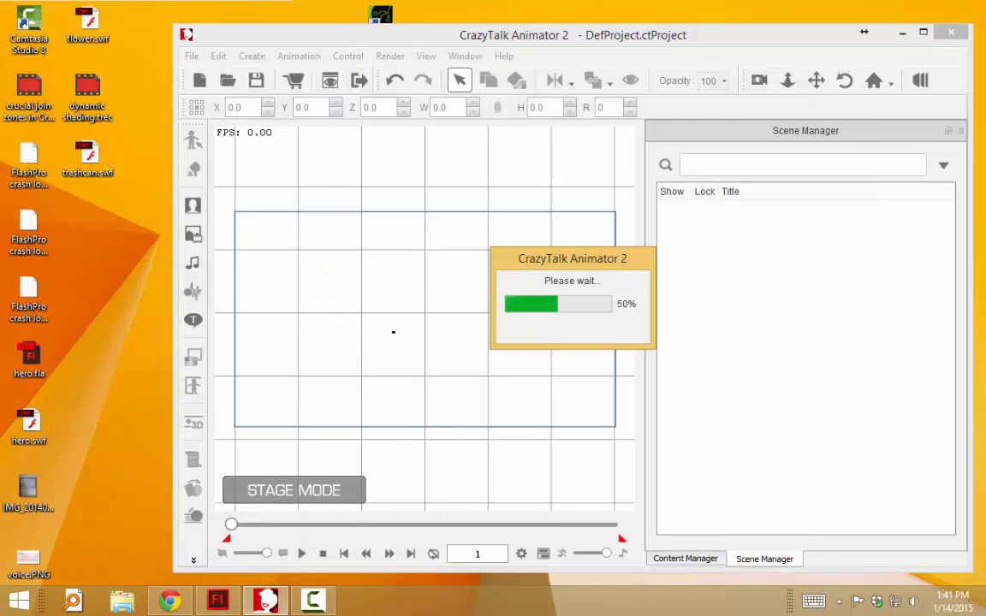
Step: Maximize the window, enlarge the trash can prop to about 470.8 in width and height, and move it to about X 22.9, Y 88.6
double_click(679, 35)
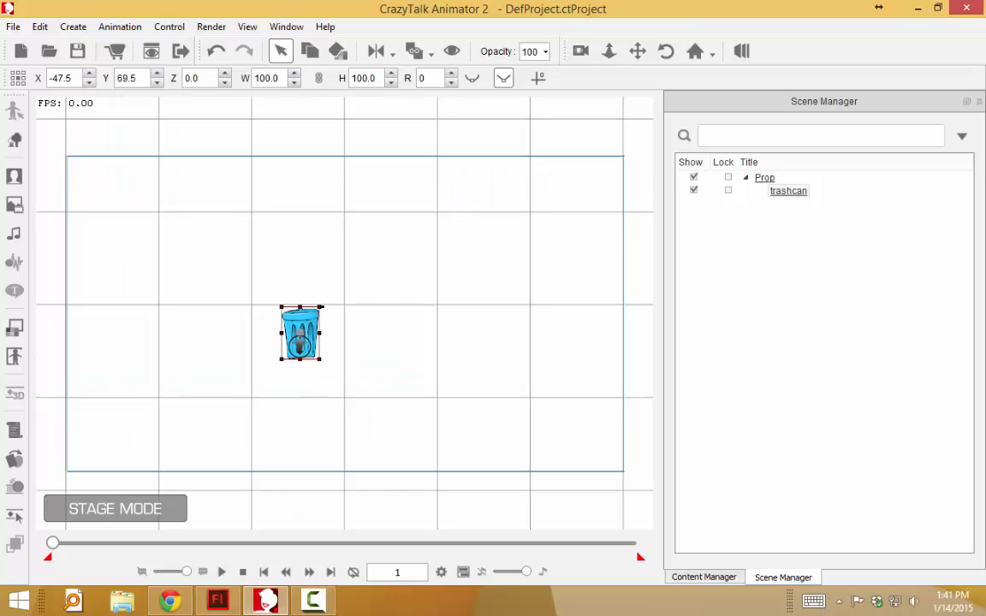
left_click_drag(321, 306, 418, 220)
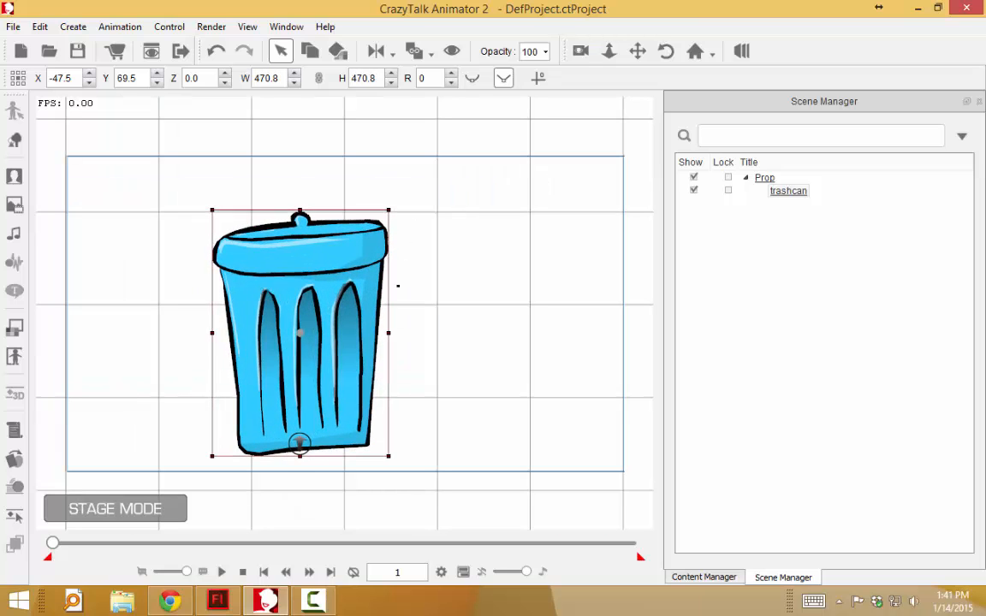
left_click_drag(352, 272, 418, 255)
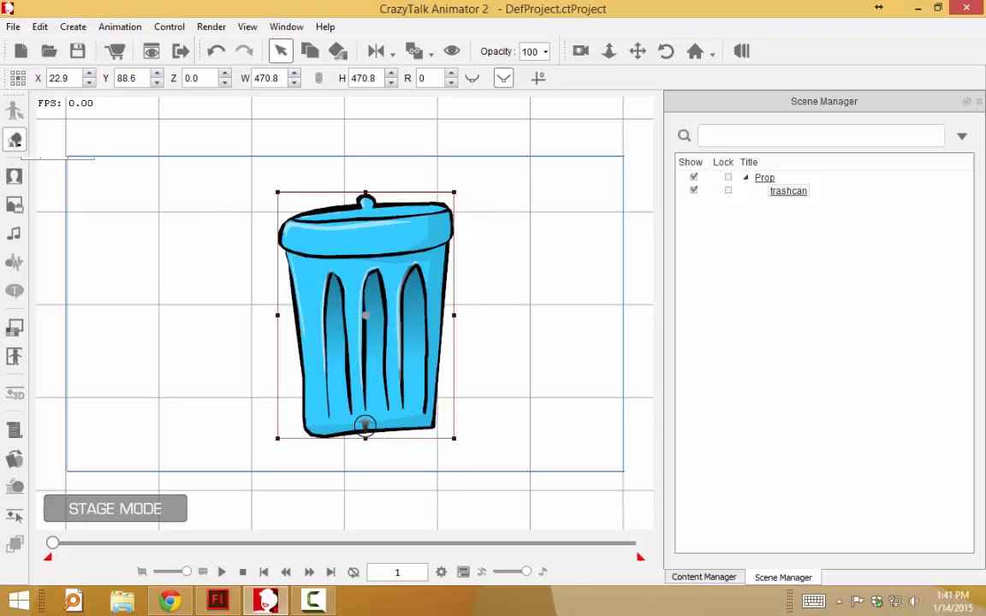
Step: Open the trash can in the prop composer and start vector grouping, accepting the render style reset with Don't ask again enabled
left_click(14, 140)
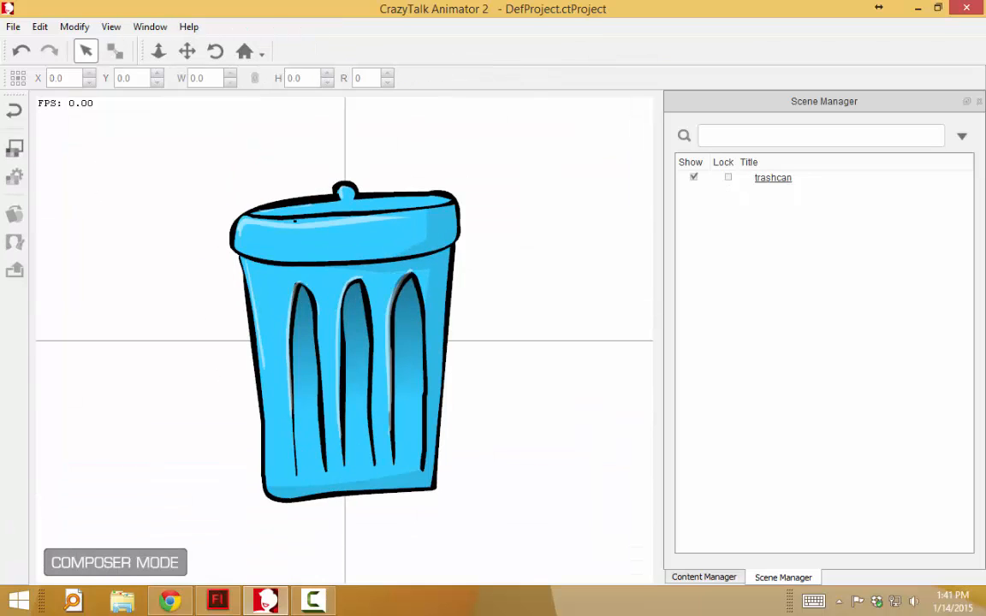
left_click(296, 221)
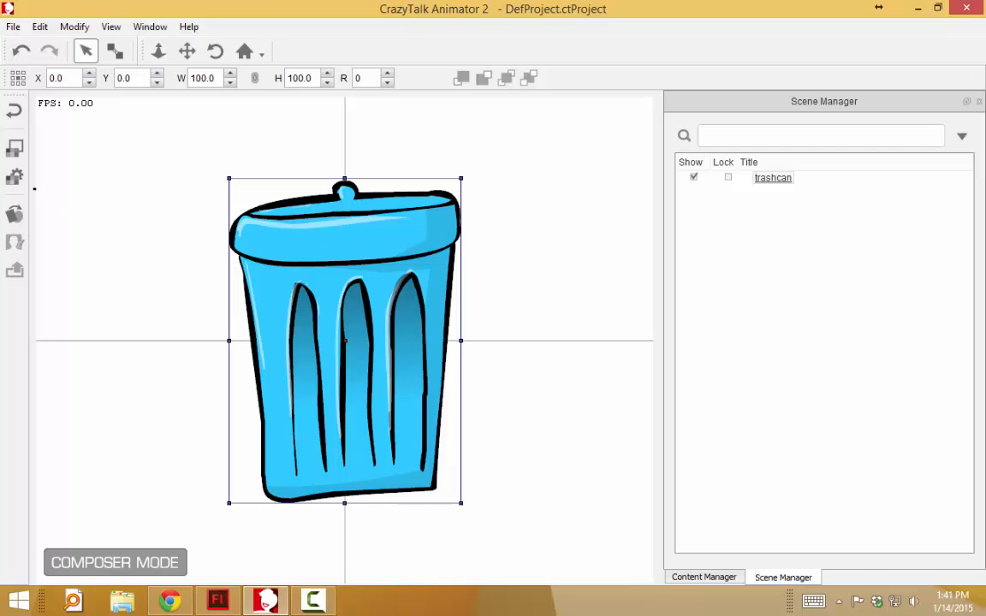
left_click(15, 177)
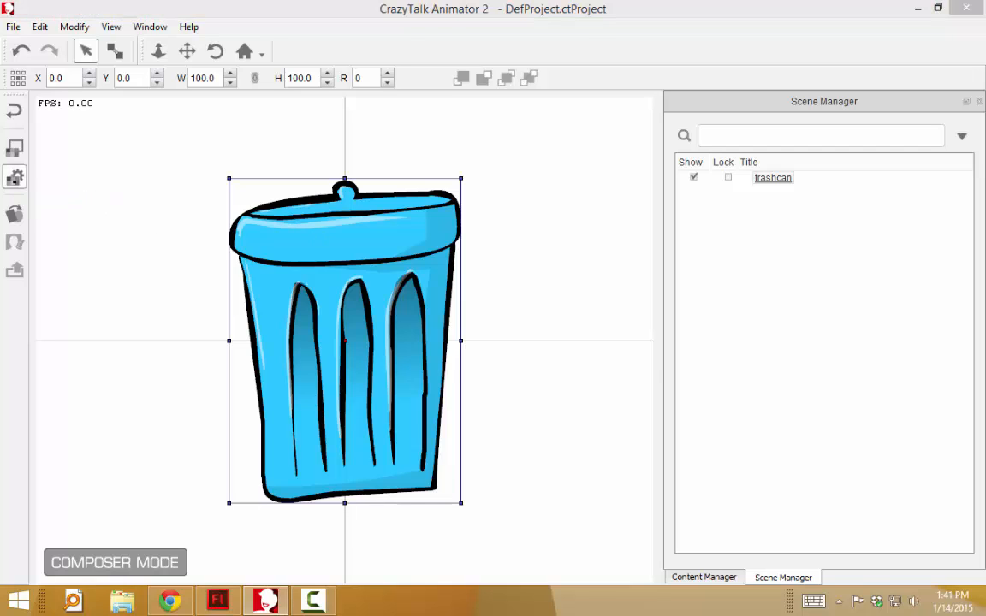
left_click(352, 305)
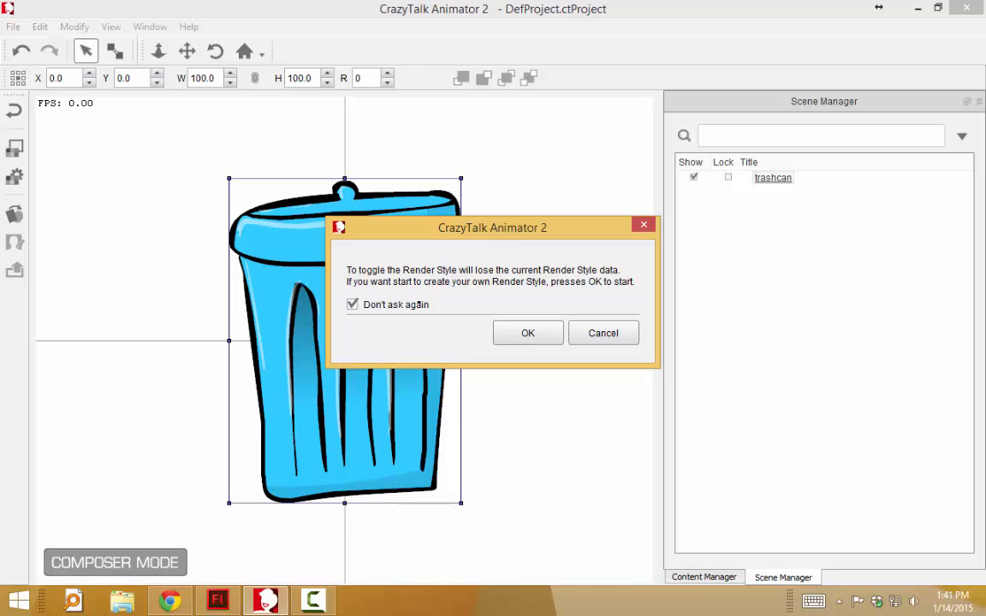
left_click(513, 332)
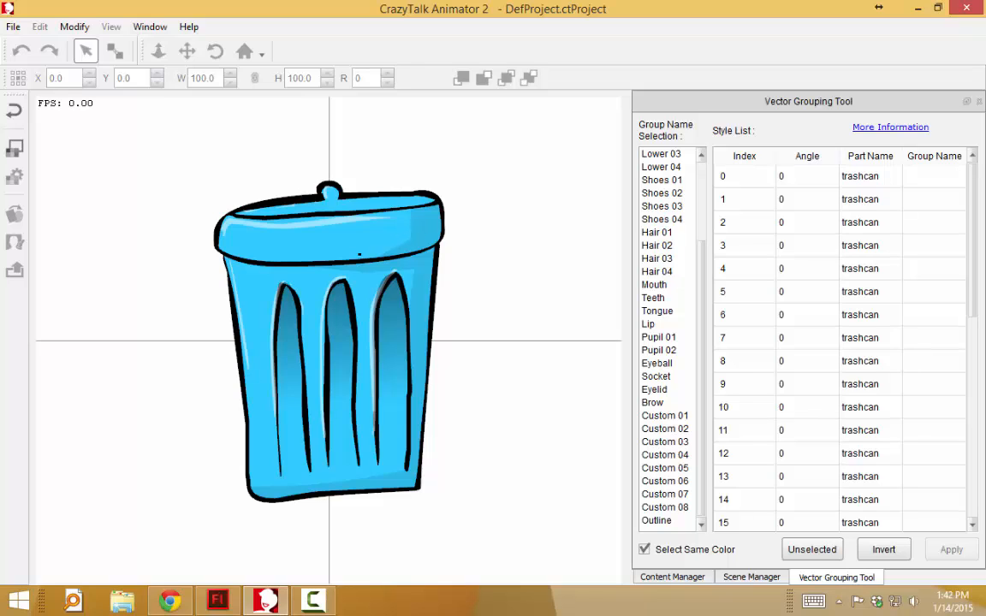
Step: Examine style entries 0 to 7 one by one to see which colored parts of the trash can each controls
left_click(860, 176)
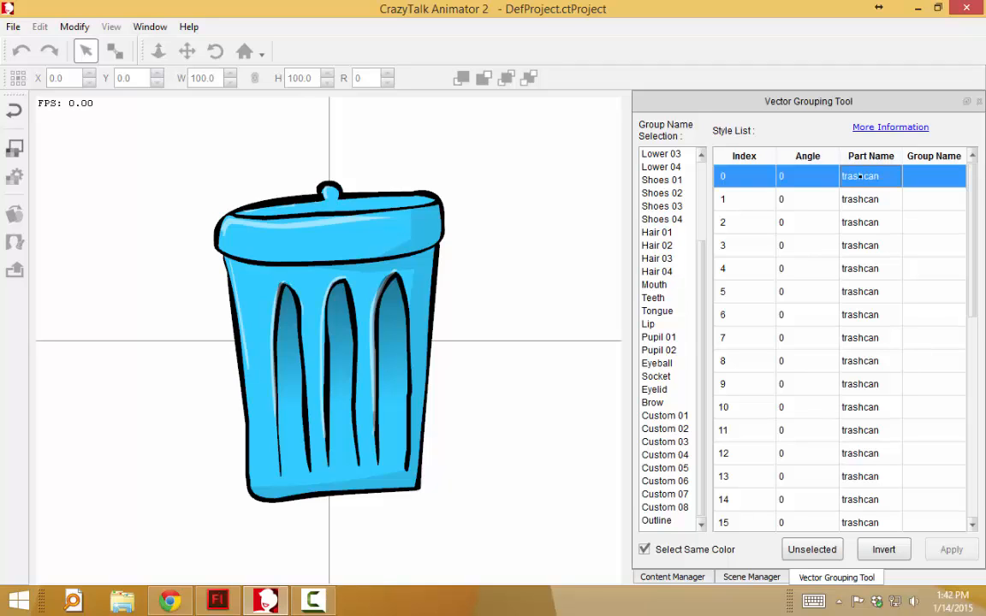
left_click(870, 199)
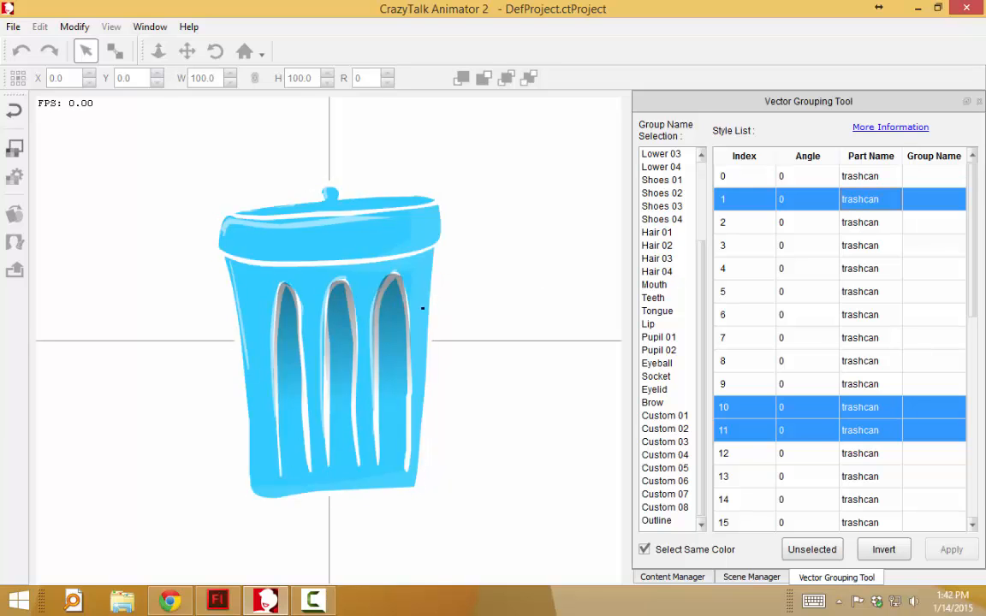
left_click(863, 223)
left_click(872, 245)
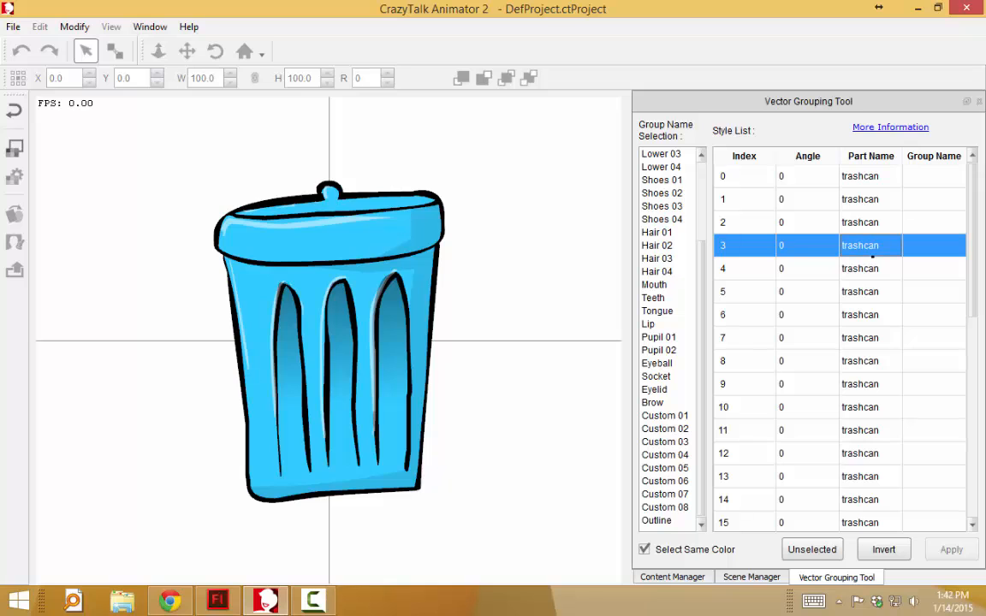
left_click(866, 269)
left_click(865, 292)
left_click(863, 315)
left_click(860, 339)
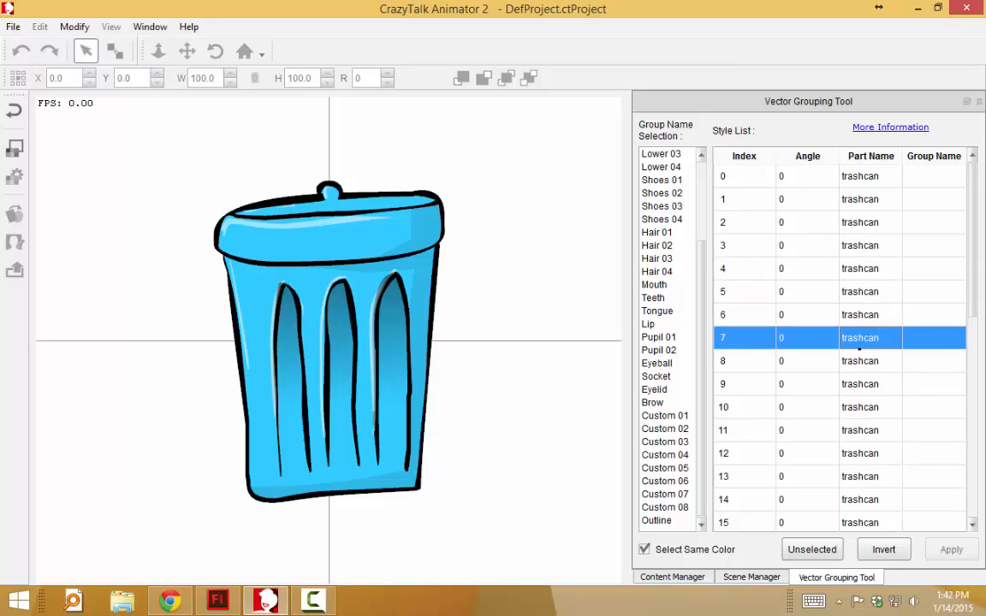
Step: Assign the can's main blue color, style entries 8 and 9, to the Custom 01 group and return to the stage
left_click(859, 361)
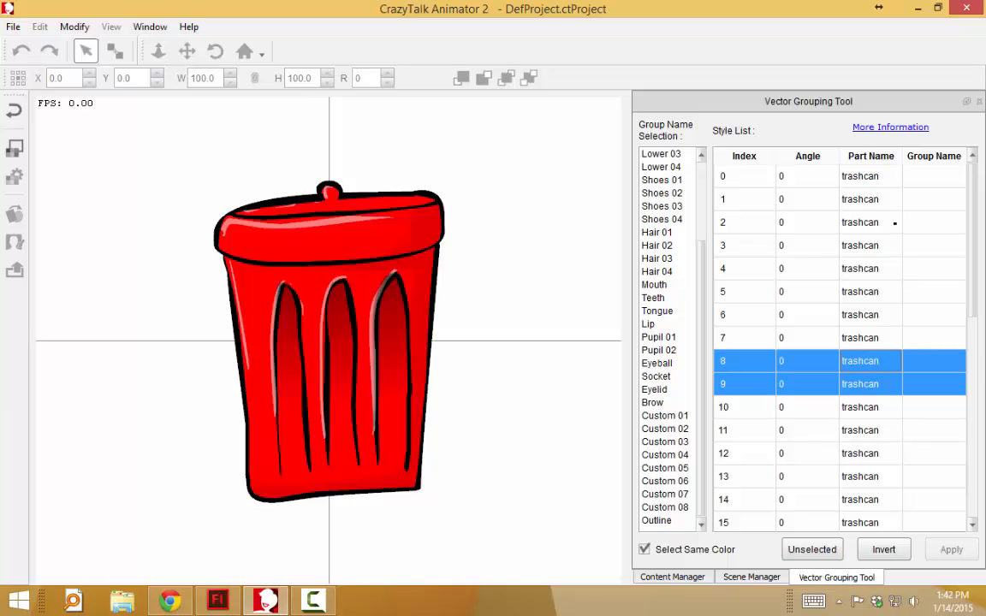
left_click_drag(974, 248, 980, 219)
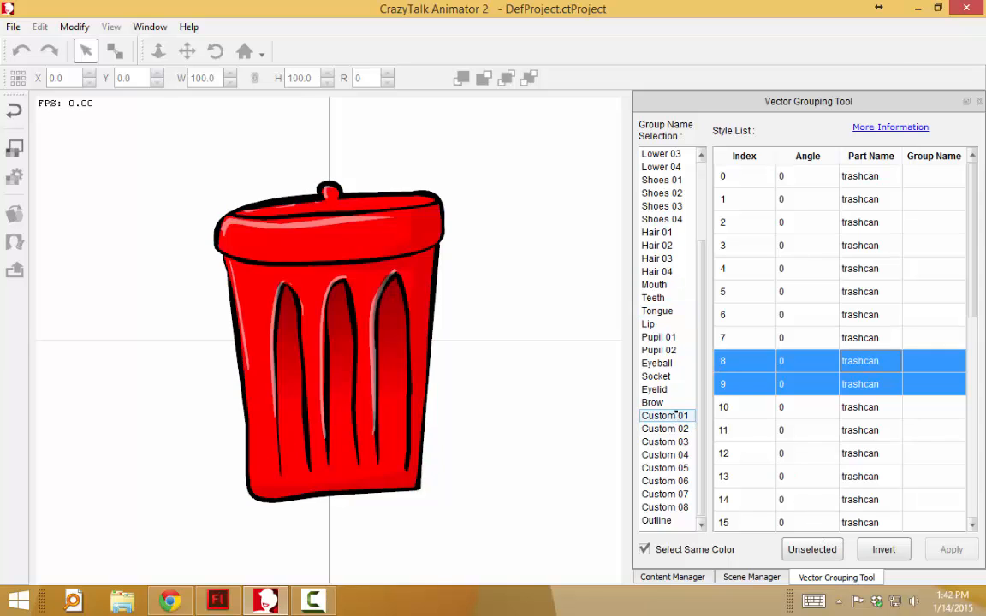
left_click(680, 416)
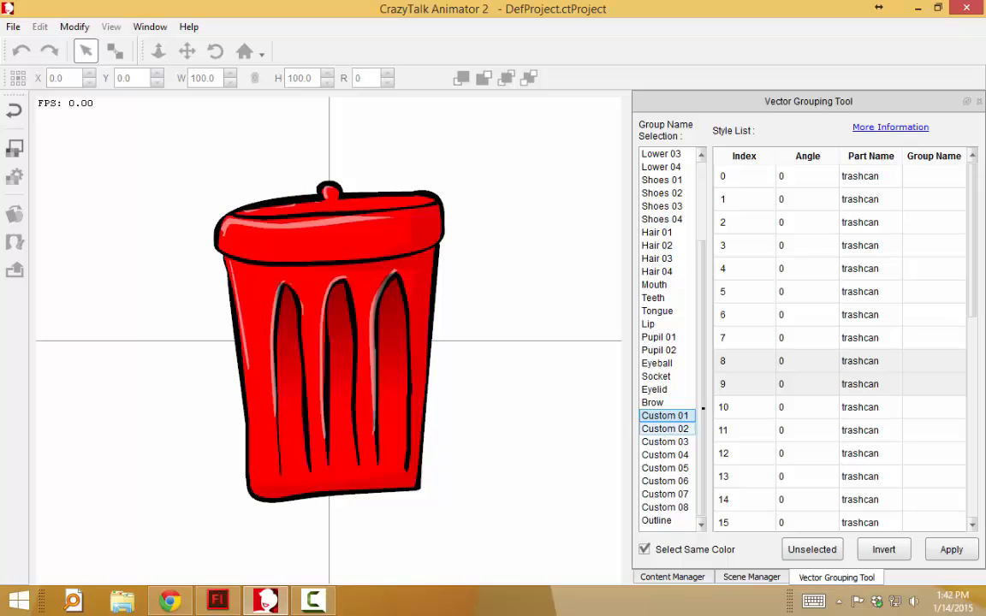
left_click(950, 550)
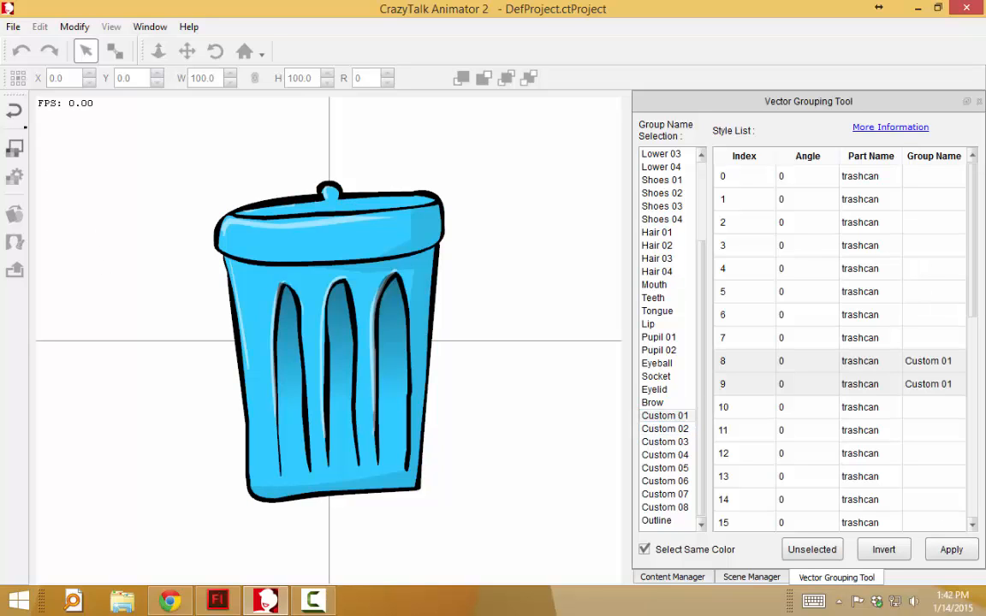
left_click(14, 109)
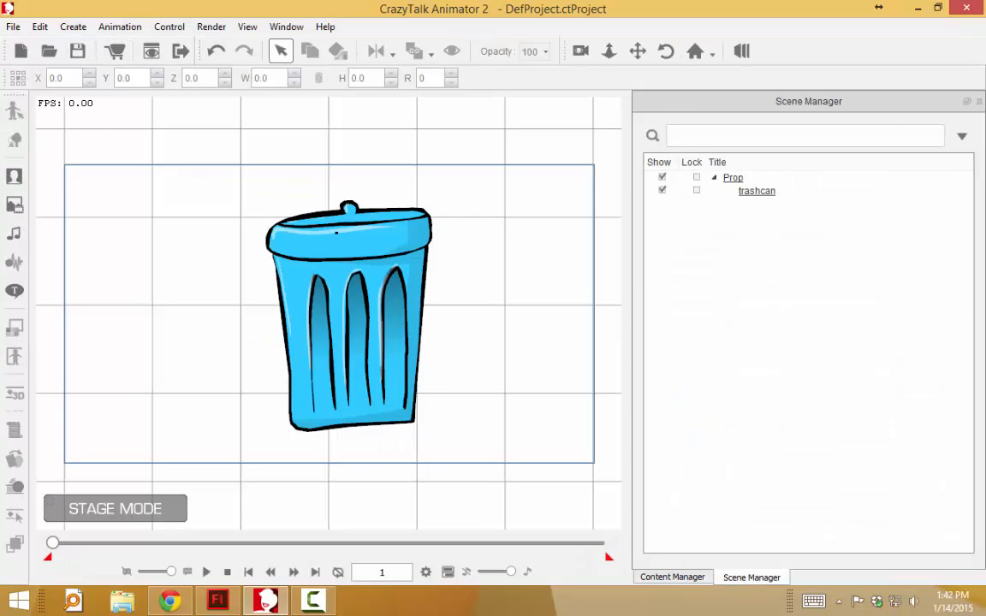
Step: Move the trash can prop to the horizontal middle of the stage, at about X 1.1, Y 58.0
left_click(336, 232)
mouse_move(337, 232)
left_mouse_down()
mouse_move(320, 259)
mouse_move(327, 246)
left_mouse_up()
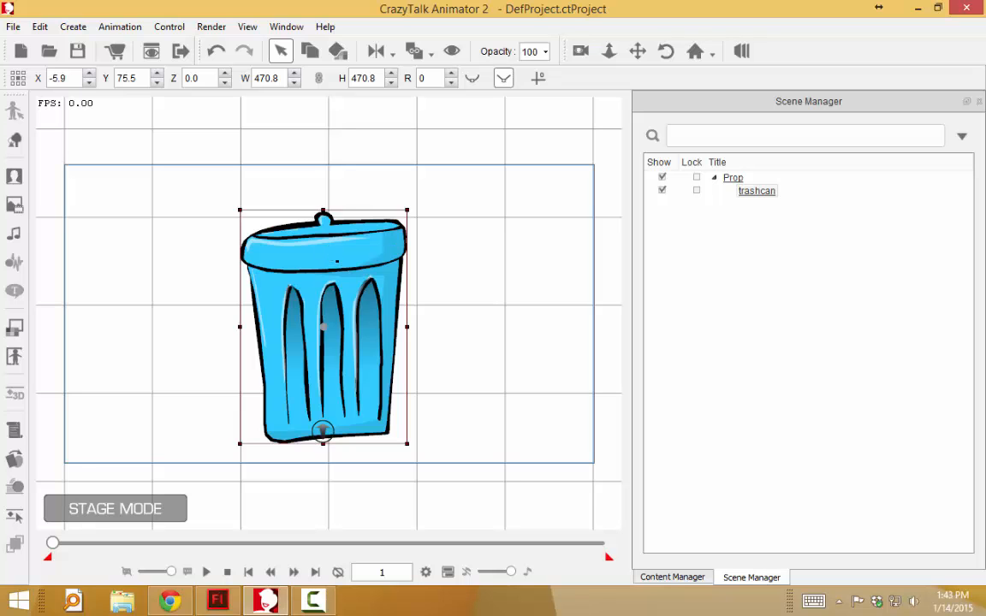
left_click_drag(300, 235, 339, 272)
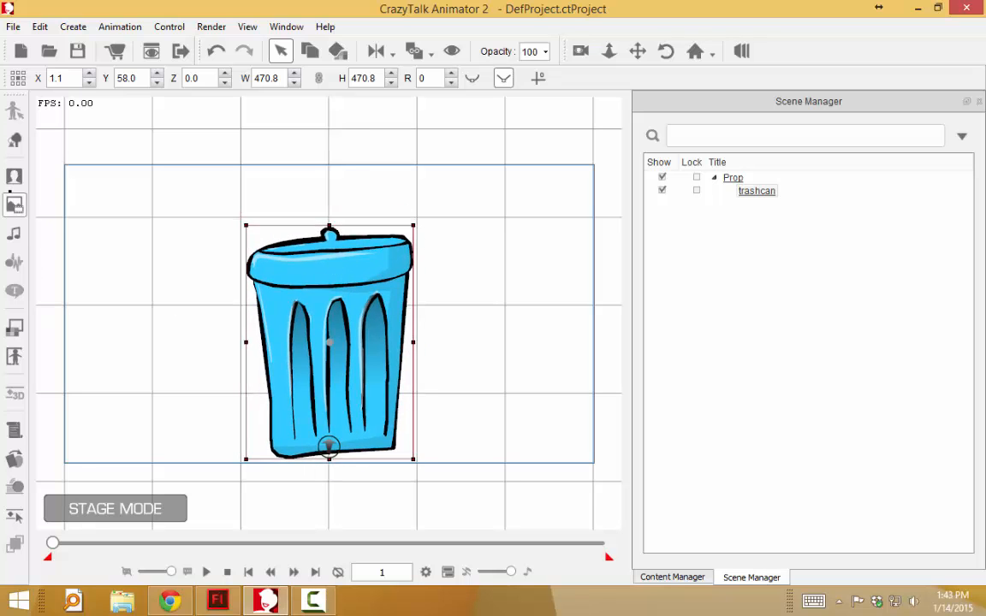
Step: Open the prop's render style and set the Custom 01 group's saturation to 100 and hue to 28
left_click(15, 328)
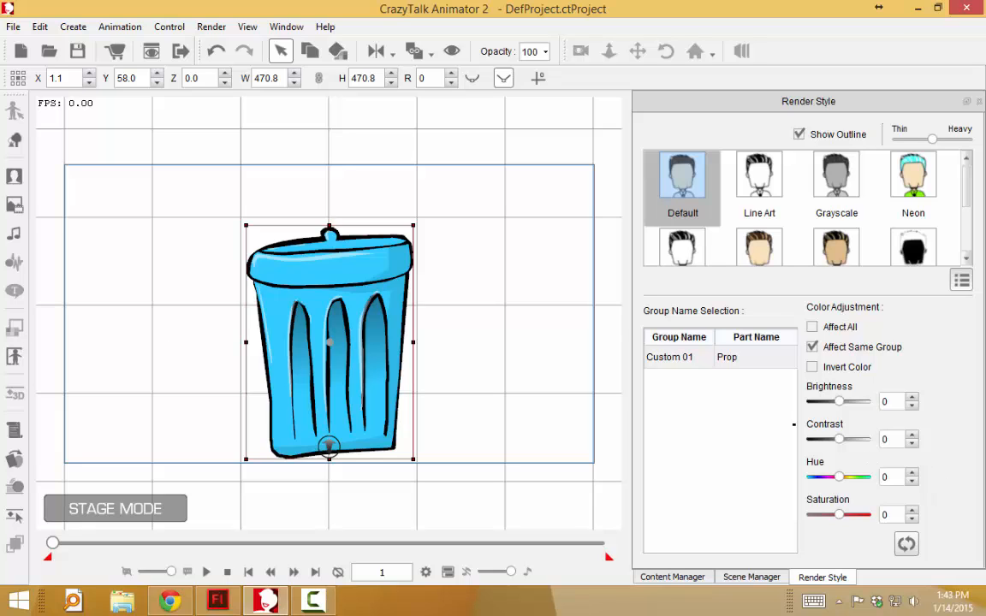
left_click(697, 357)
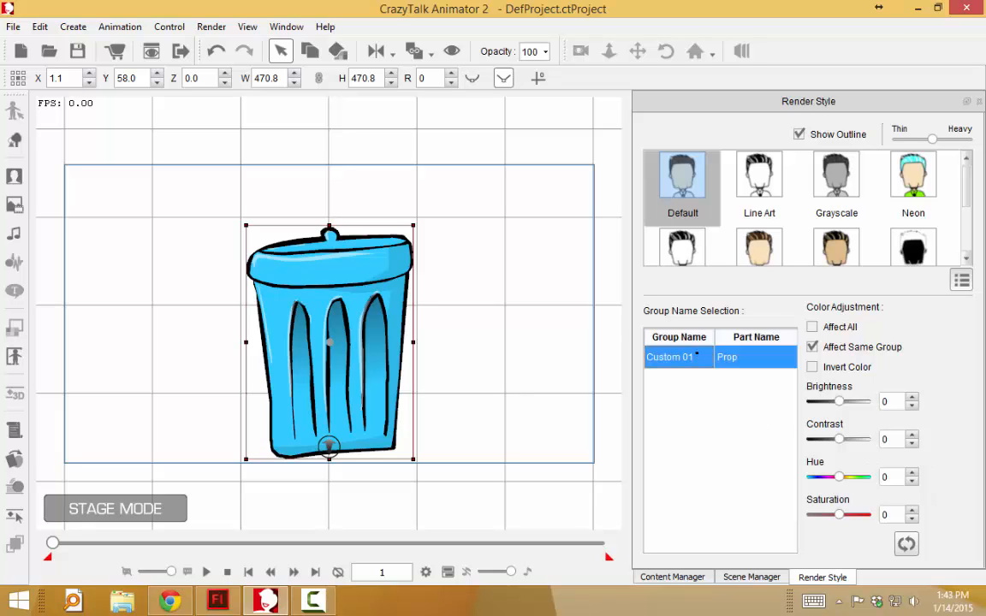
left_click_drag(840, 515, 866, 514)
mouse_move(838, 476)
left_mouse_down()
mouse_move(818, 477)
mouse_move(859, 476)
mouse_move(814, 488)
mouse_move(849, 492)
mouse_move(801, 494)
mouse_move(843, 494)
left_mouse_up()
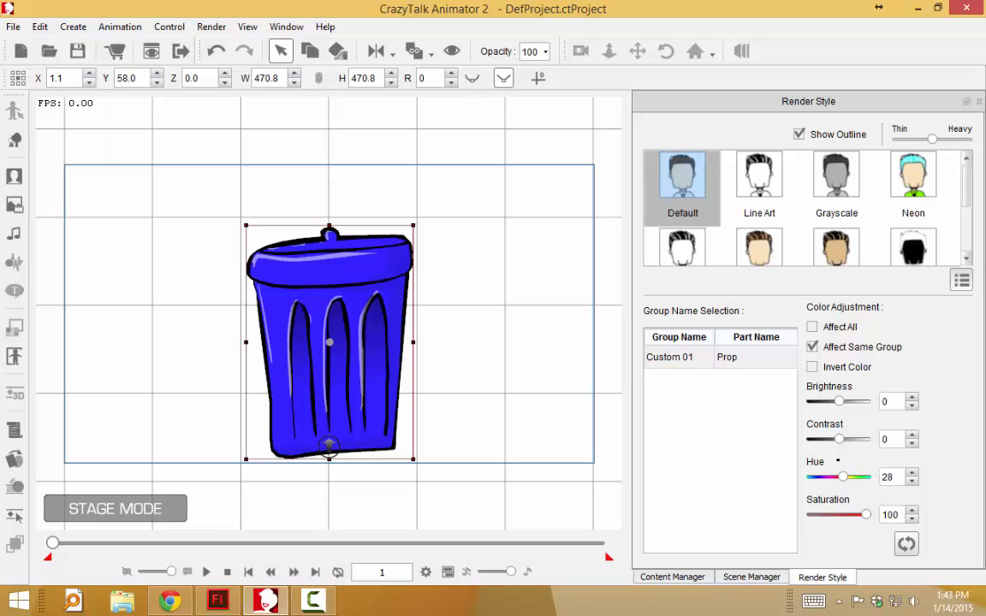
Step: Set the Custom 01 group's brightness to 30, contrast to 21 and hue to 155 for a green trash can
mouse_move(839, 441)
left_mouse_down()
mouse_move(820, 445)
mouse_move(863, 445)
mouse_move(839, 442)
left_mouse_up()
left_click_drag(840, 402, 844, 440)
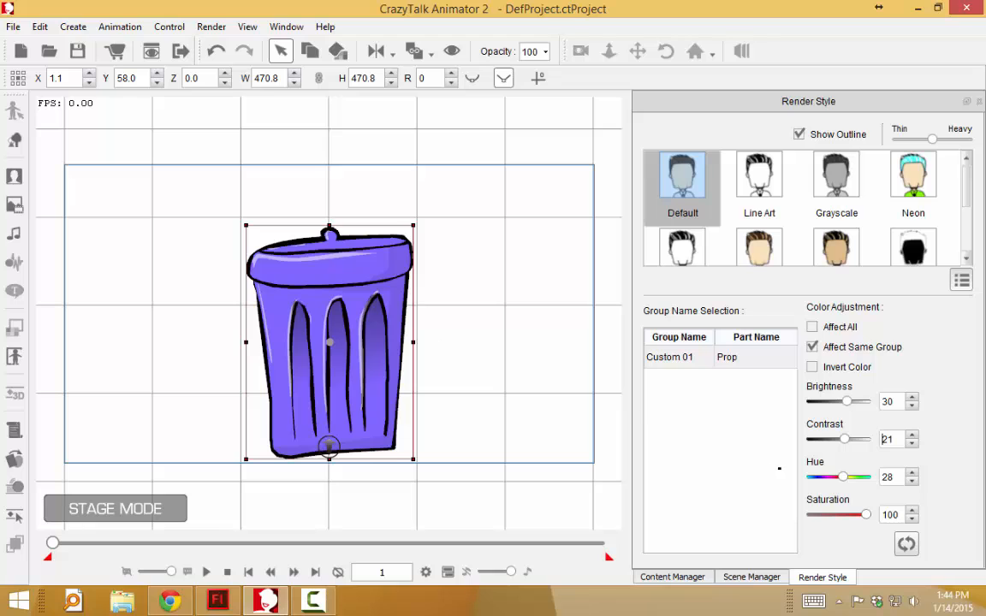
left_click_drag(845, 476, 866, 472)
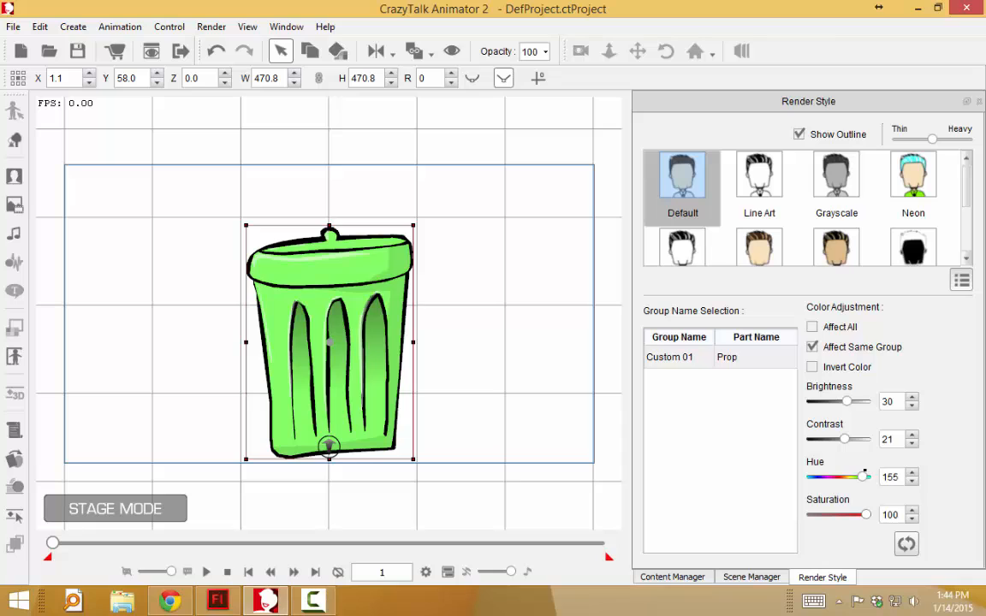